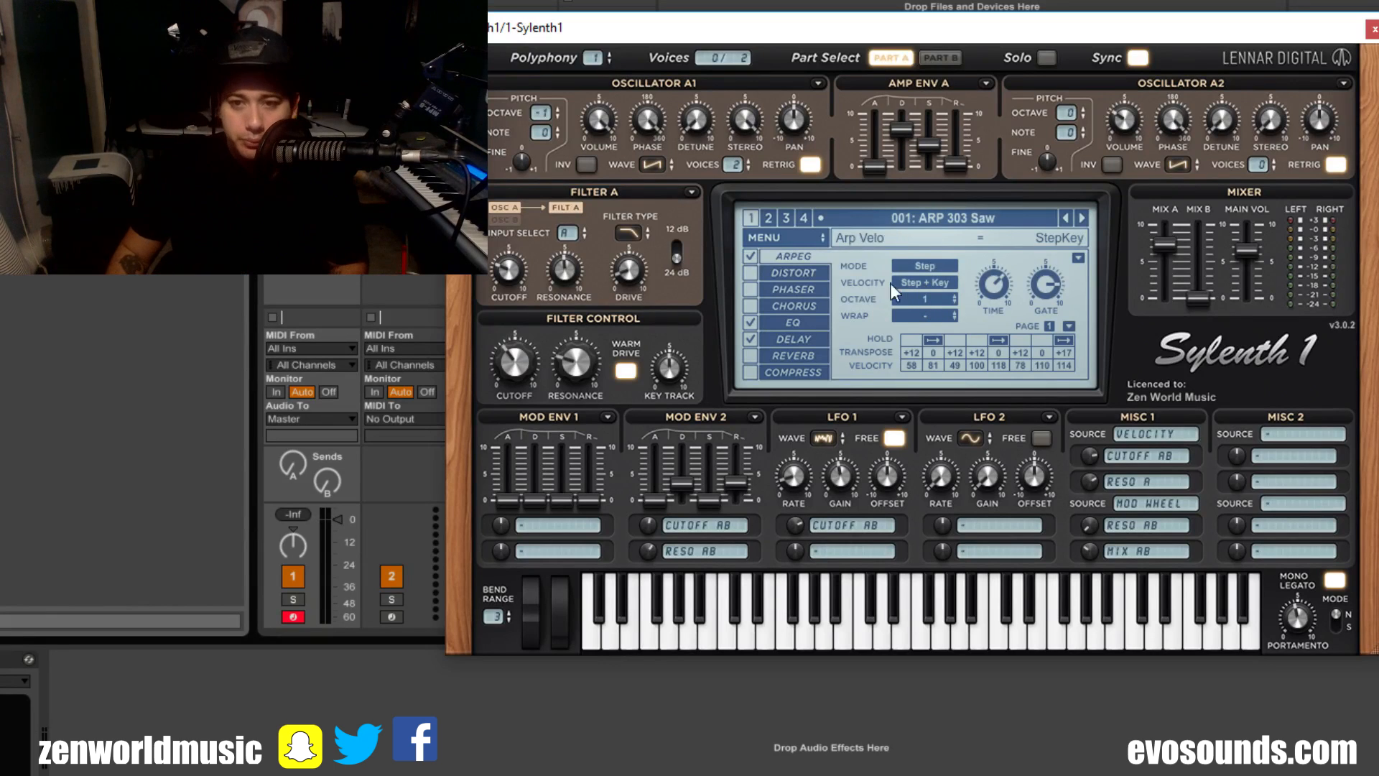
Step: Reset the current preset to the initial patch
left_click(823, 237)
mouse_move(826, 256)
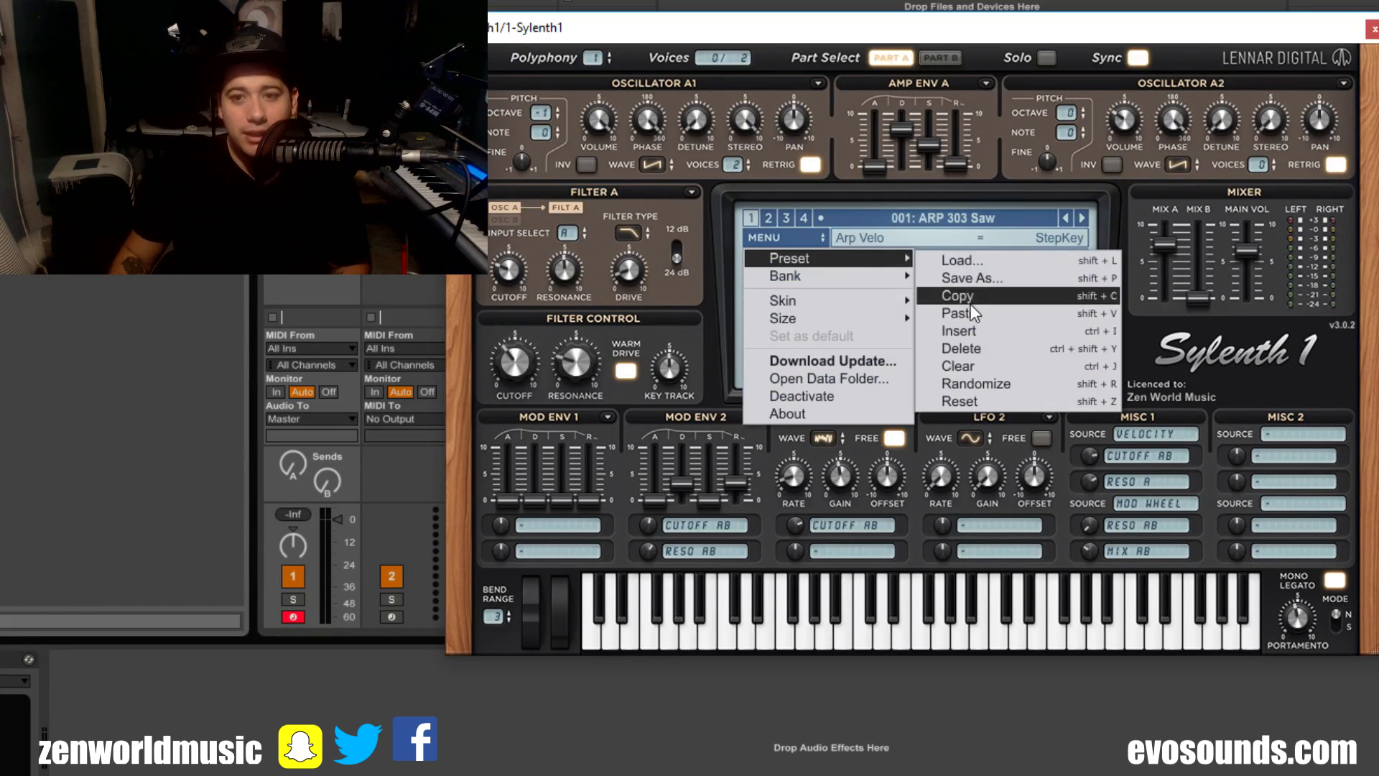
left_click(963, 327)
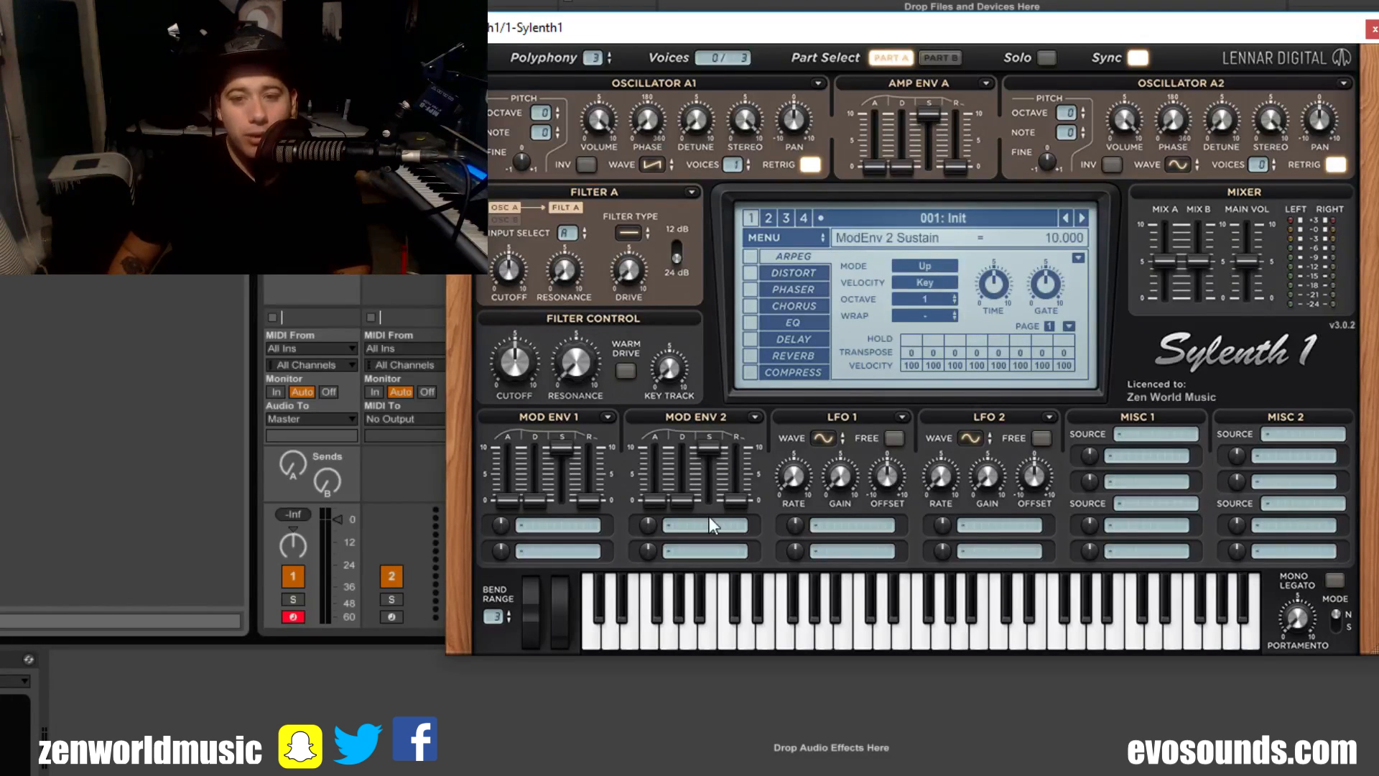
Step: Assign Pitch A and Phase A and B as the two destinations of Mod Env 2
left_click(673, 525)
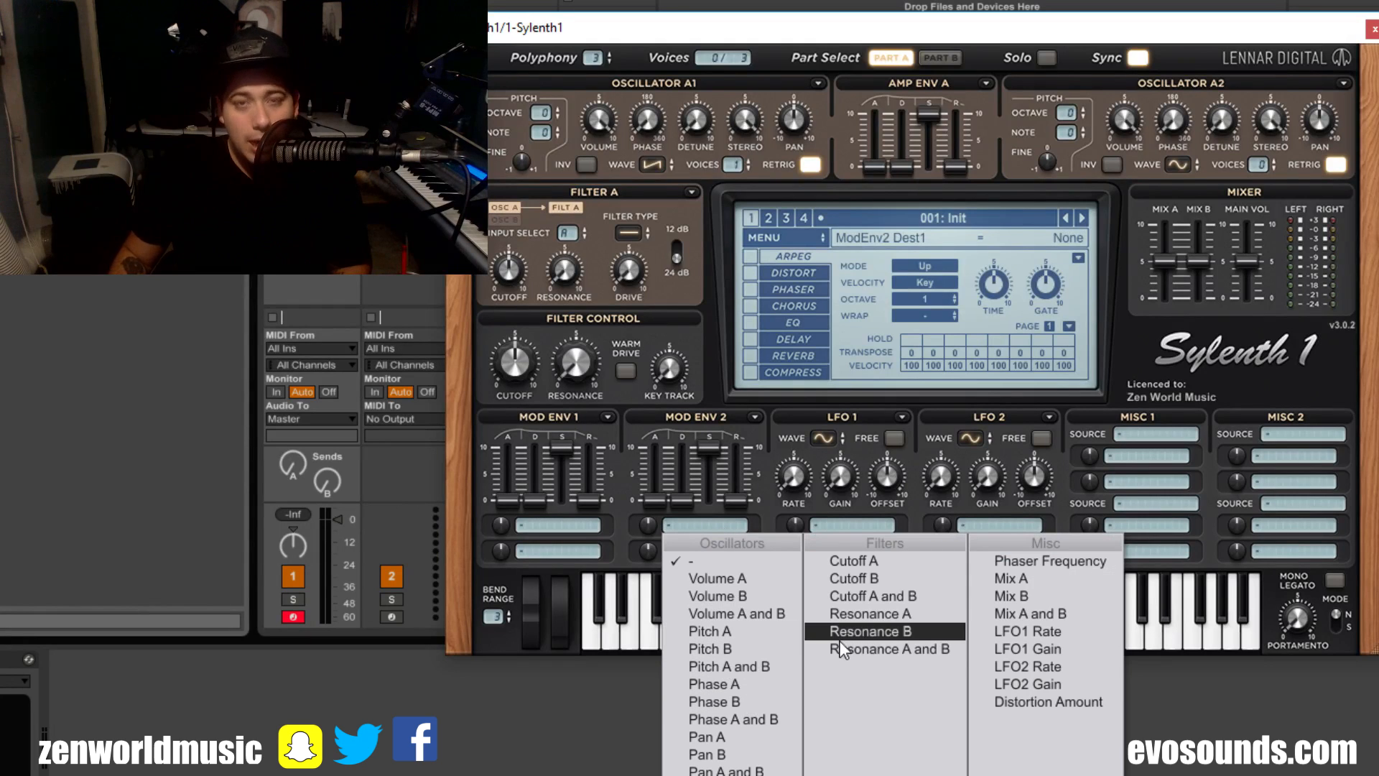
left_click(760, 521)
left_click(740, 525)
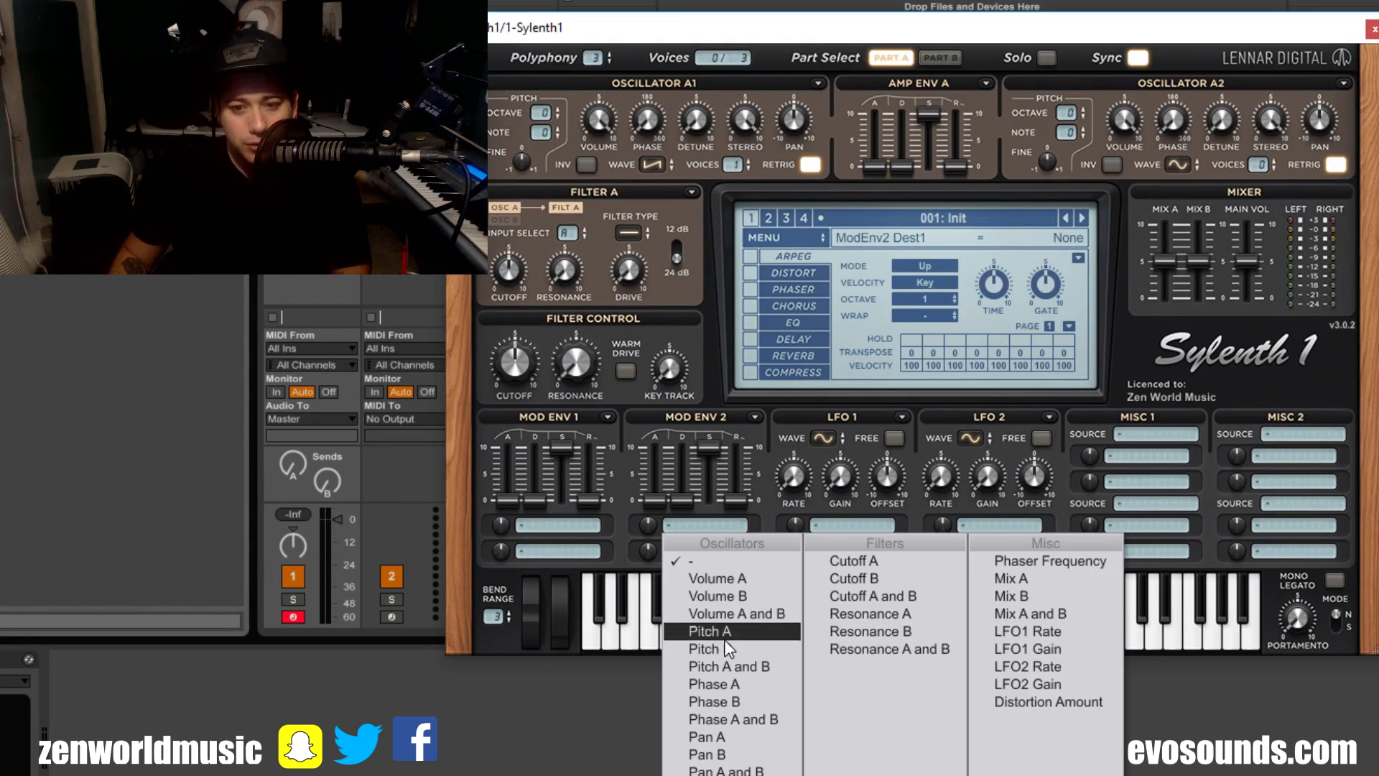
left_click(724, 633)
left_click(699, 549)
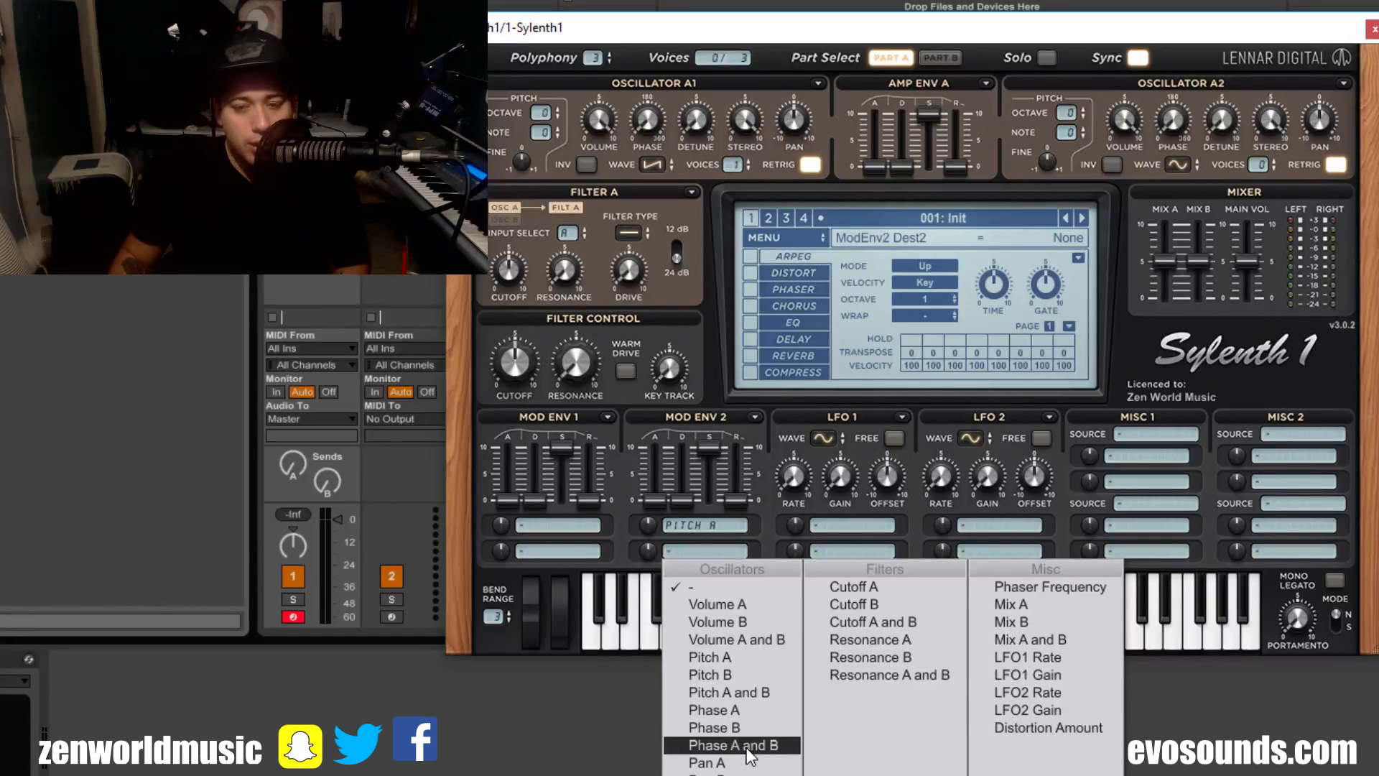
left_click(747, 747)
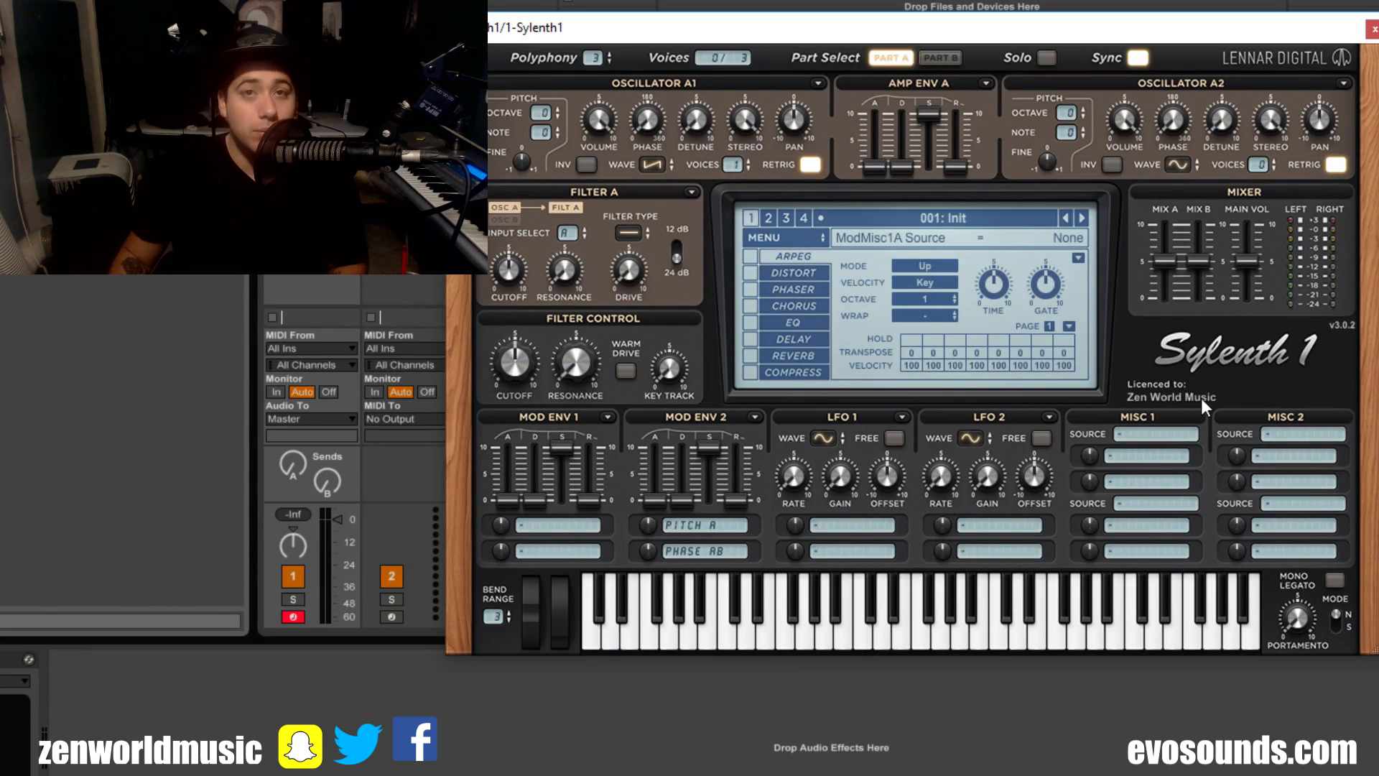
Step: Set the first Misc 1 source to Mod Env 2 and its first destination to Volume A and B
left_click(1132, 431)
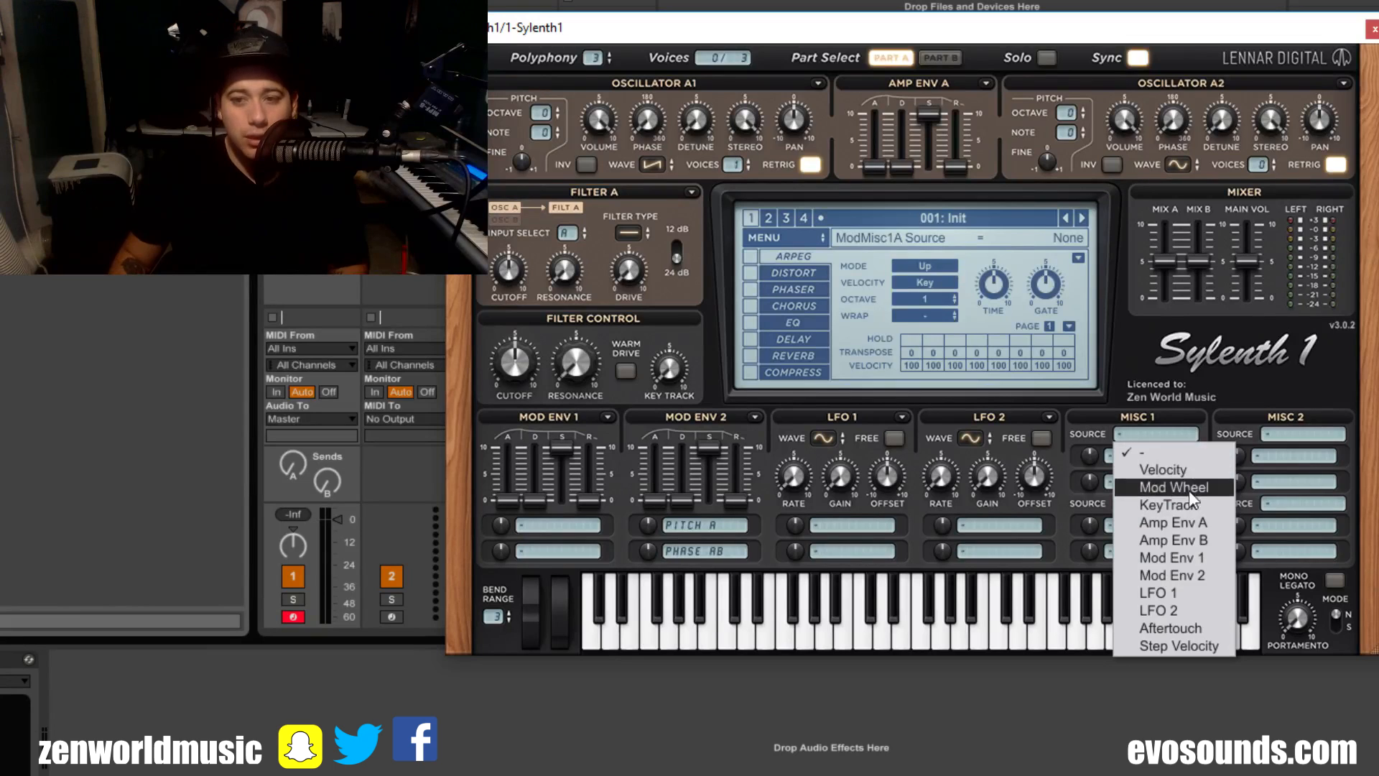
left_click(1205, 576)
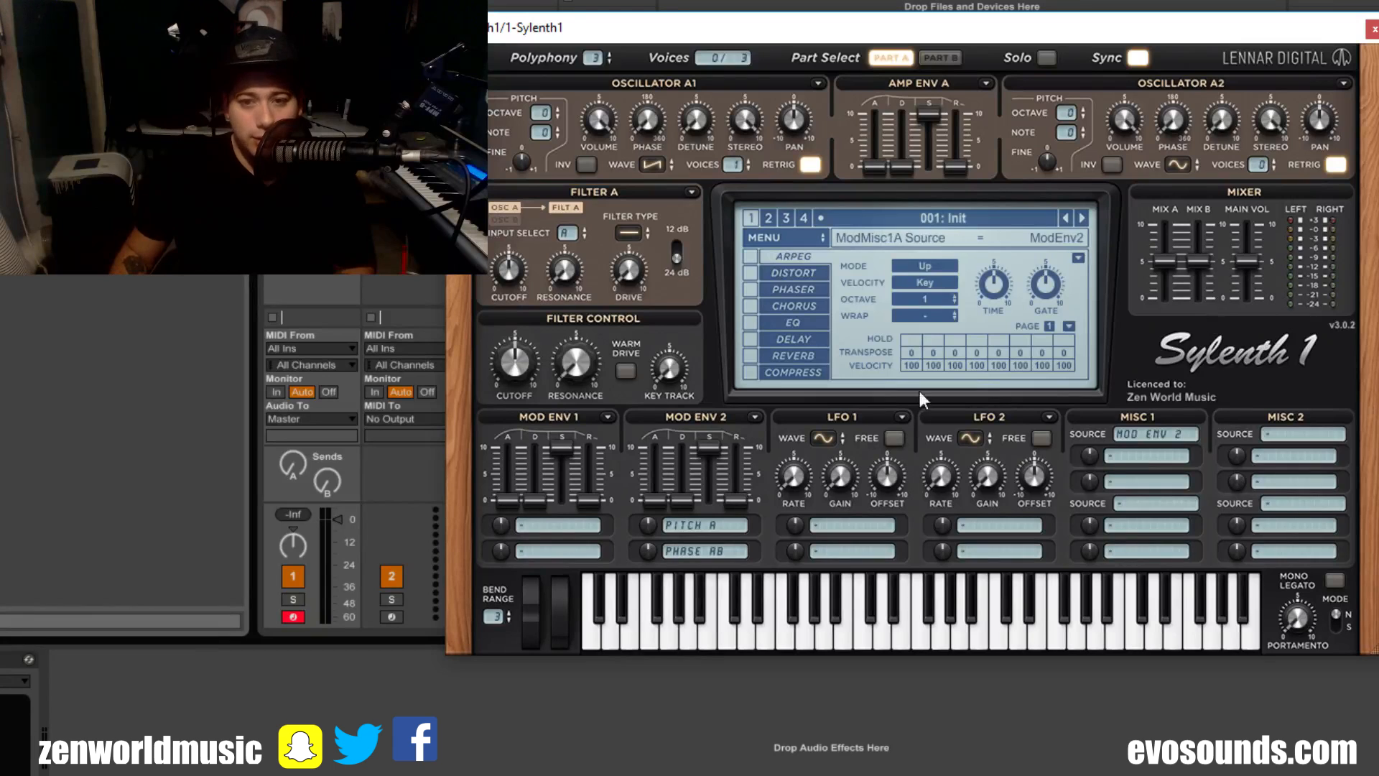
left_click(1135, 457)
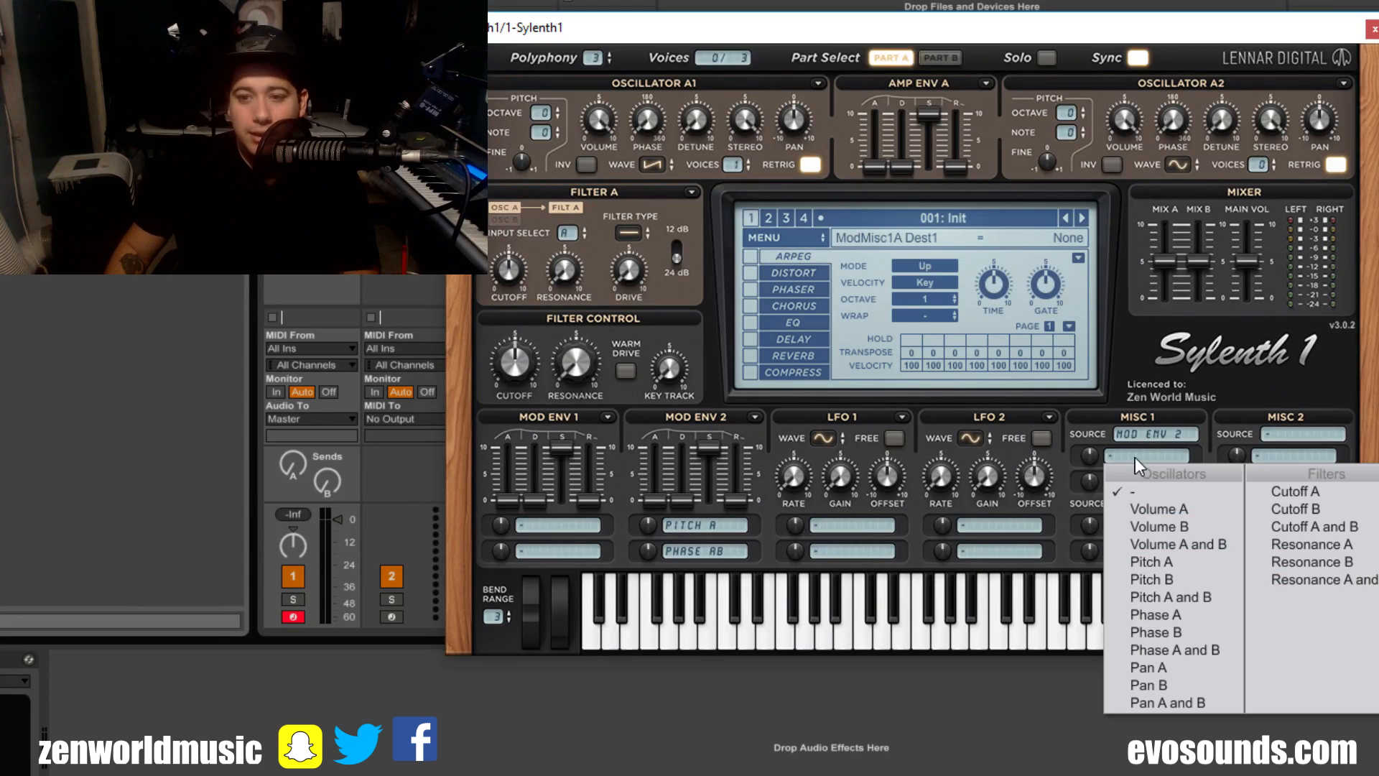
left_click(1193, 544)
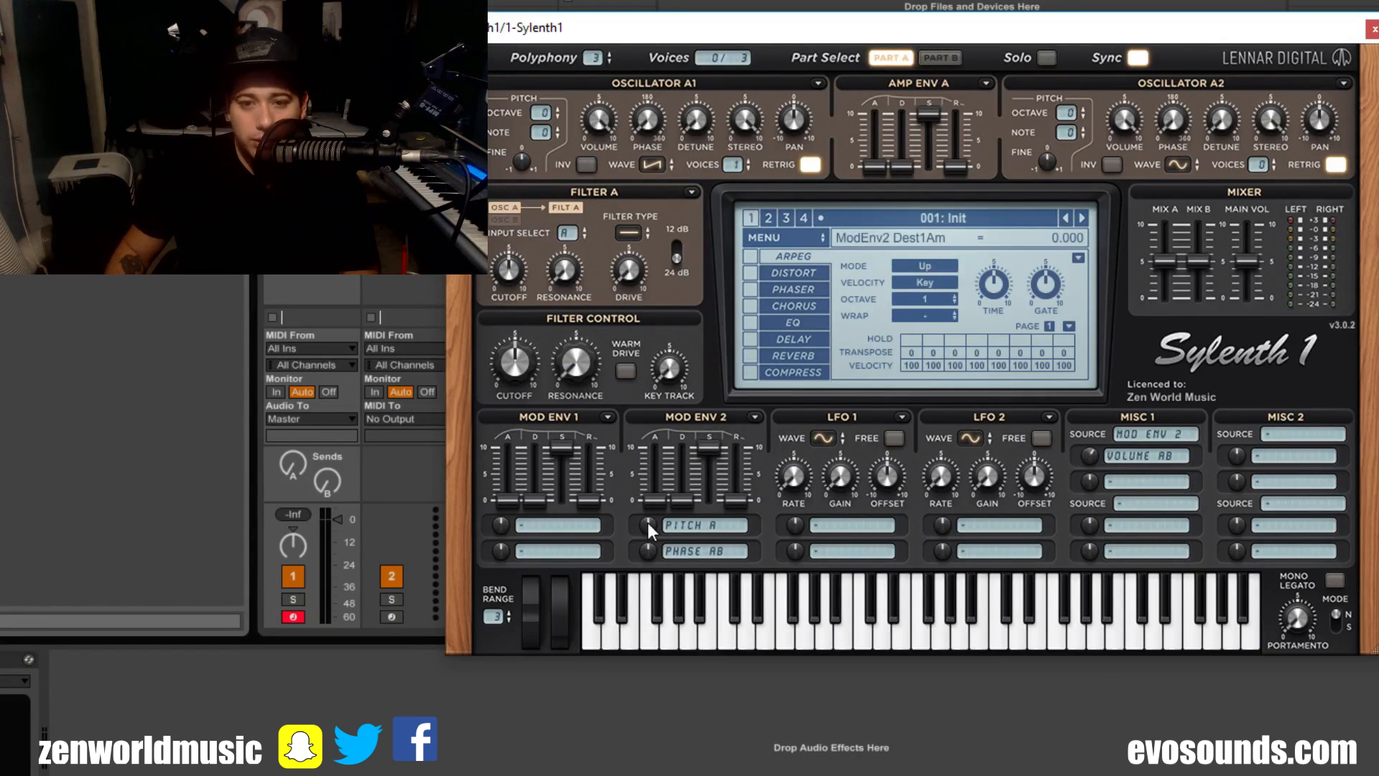
Step: Try Mod Env 2 modulation of pitch, phase and volume with varied decay, sustain at 10 and attack at about 4.7
mouse_move(678, 502)
left_mouse_down()
mouse_move(681, 477)
mouse_move(714, 559)
left_mouse_up()
left_click_drag(1090, 456, 1085, 671)
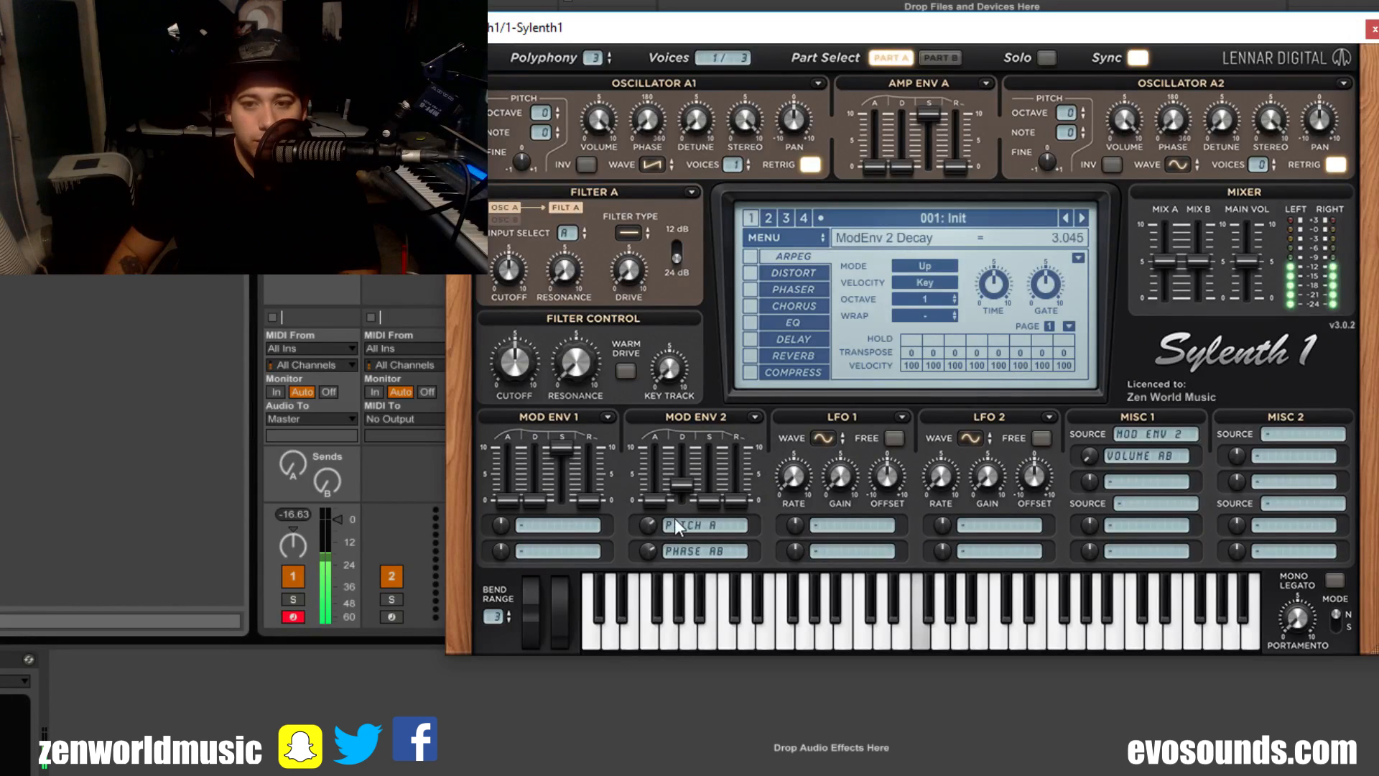
left_click_drag(712, 502, 710, 447)
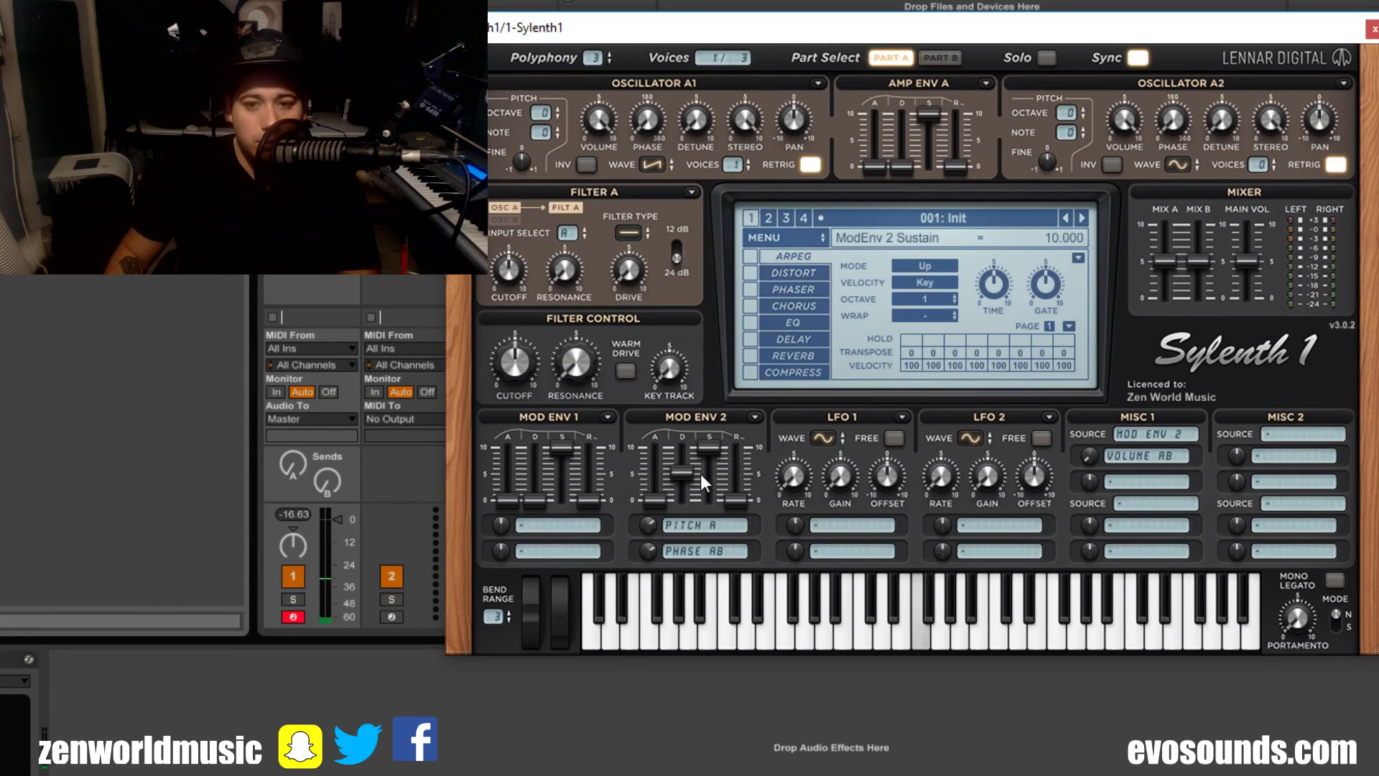
left_click_drag(654, 500, 654, 475)
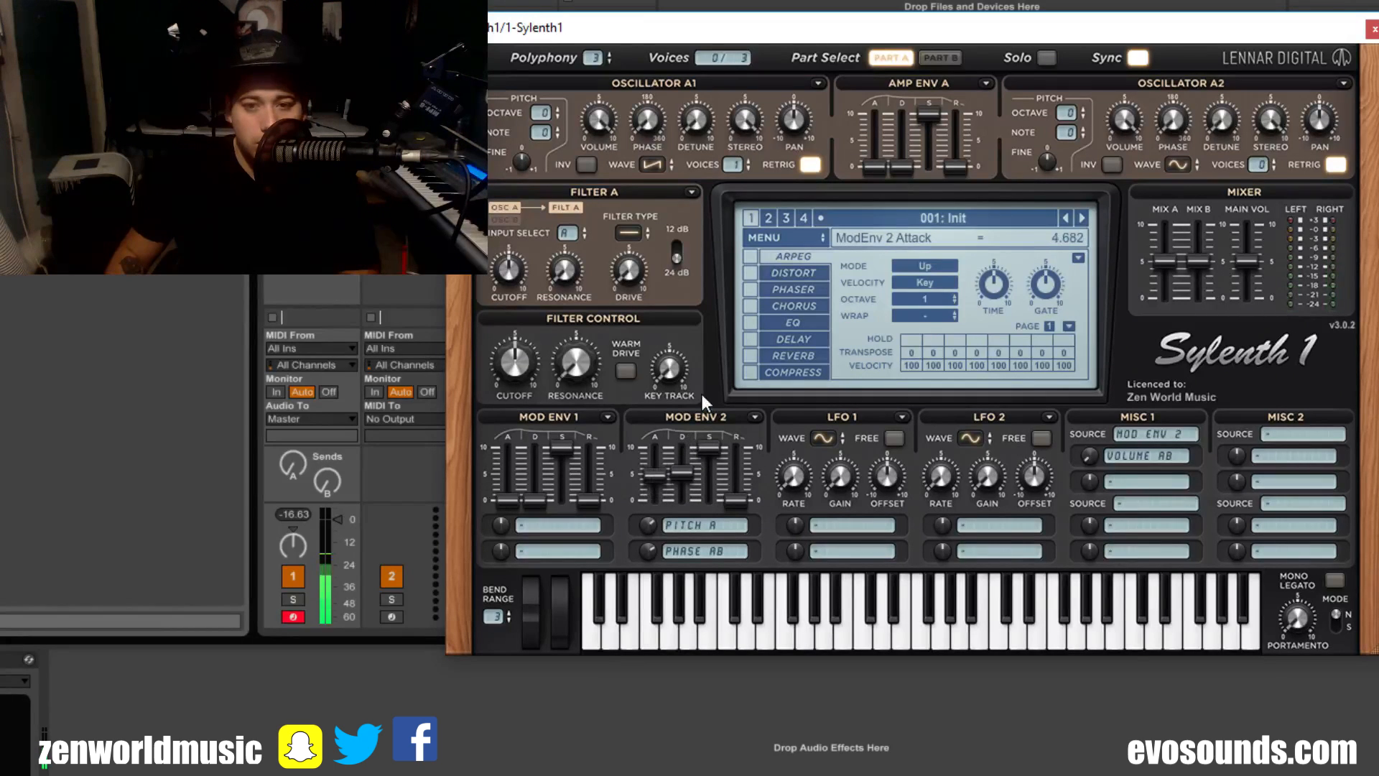
left_click_drag(701, 396, 715, 368)
left_click_drag(682, 472, 682, 501)
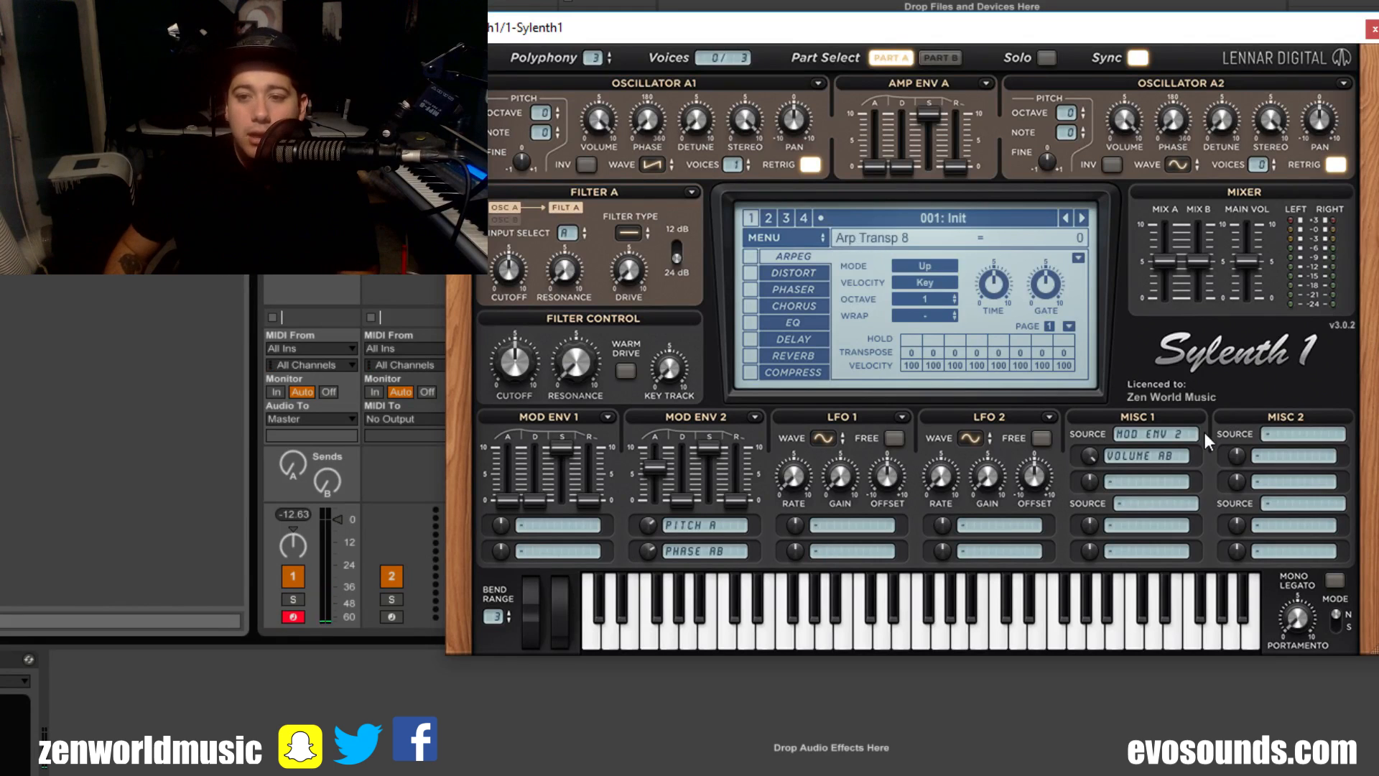
Step: Reset the Mod Env 2 modulation amounts and clear its Pitch A and Phase AB destinations
left_click(667, 550)
left_click(650, 548)
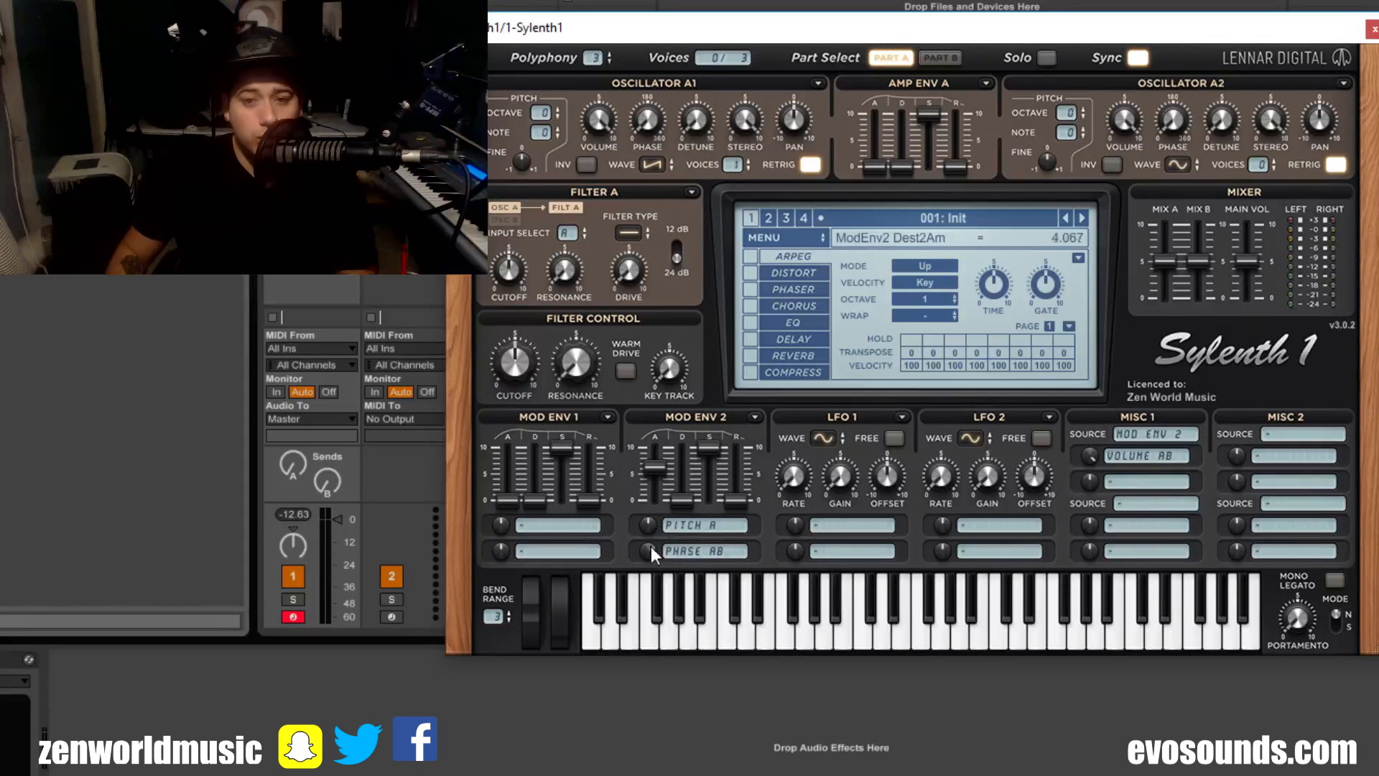
left_click(696, 549)
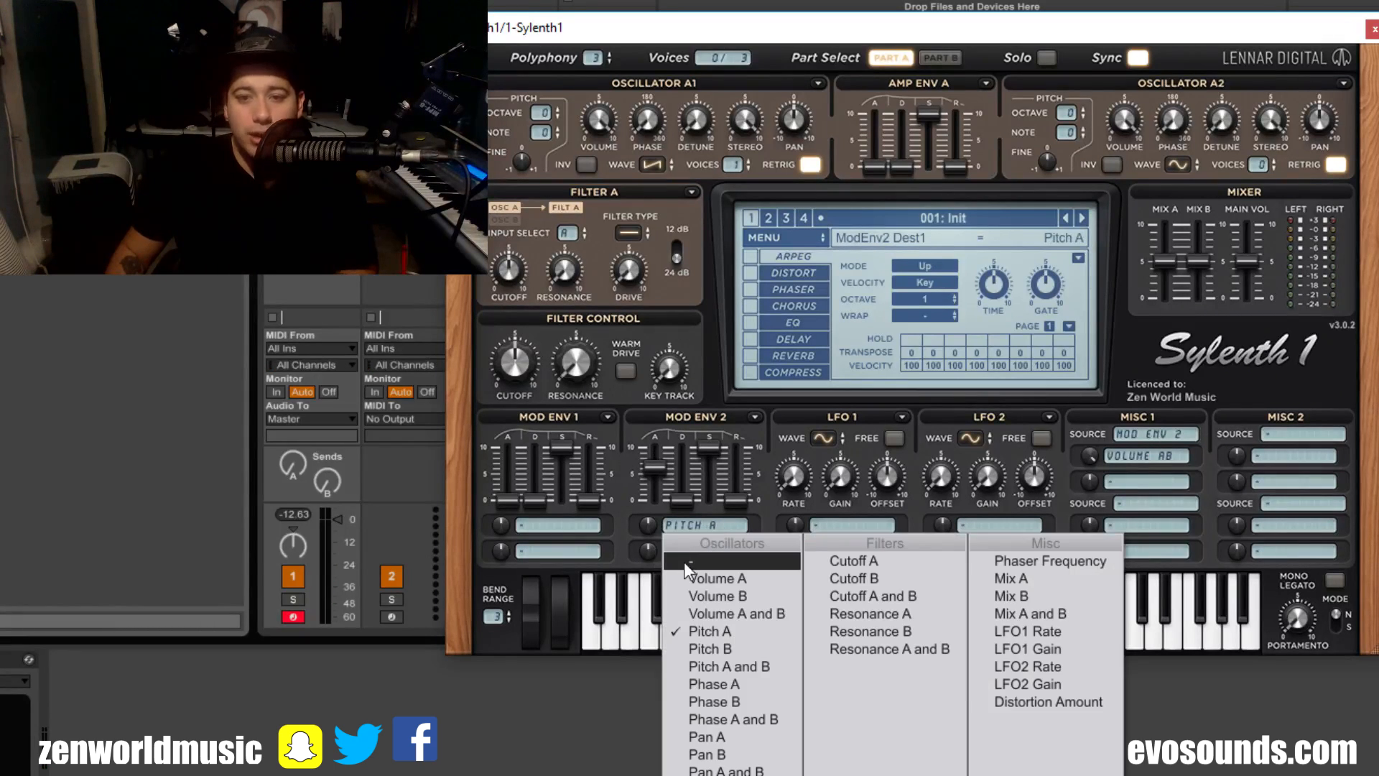
left_click(700, 586)
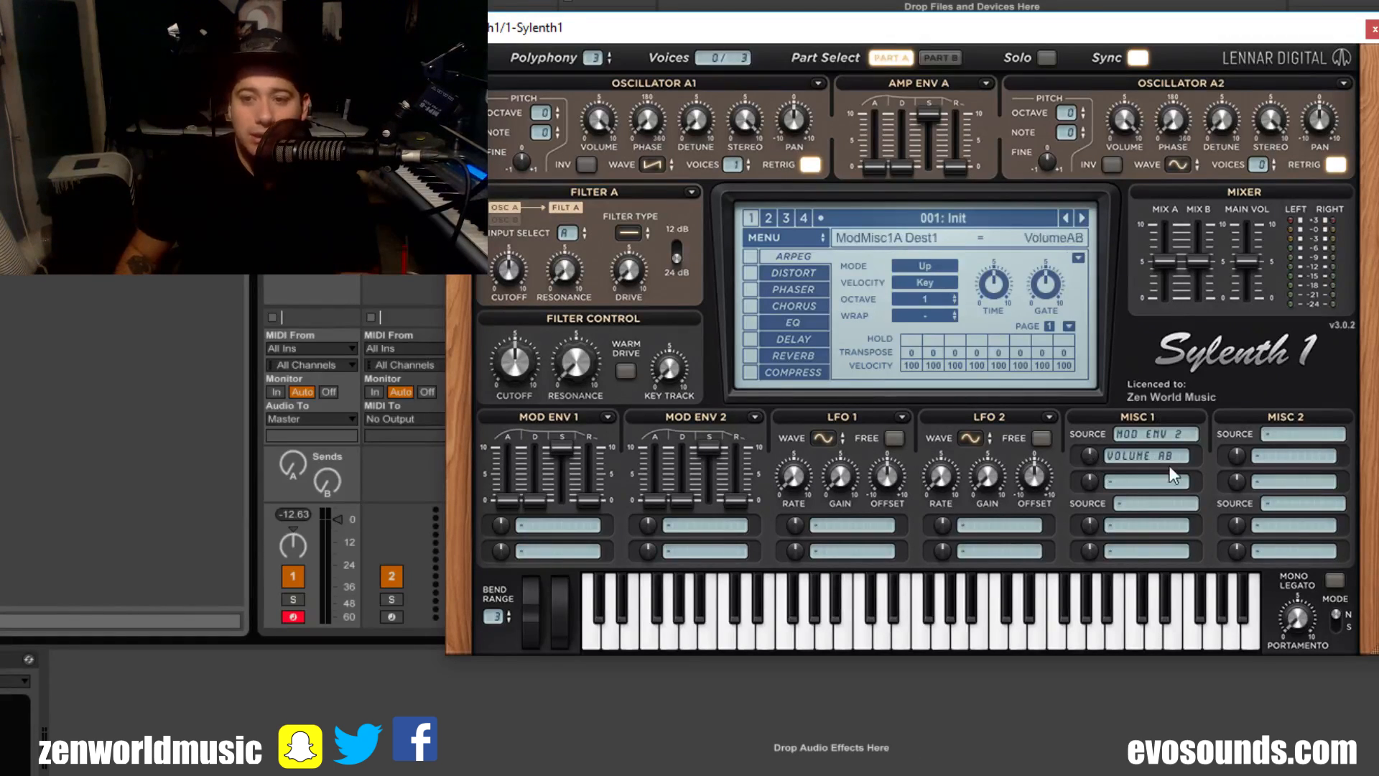
Step: Change the first Misc 1 source to Step Velocity and its first destination to Pitch A and B
left_click(1142, 434)
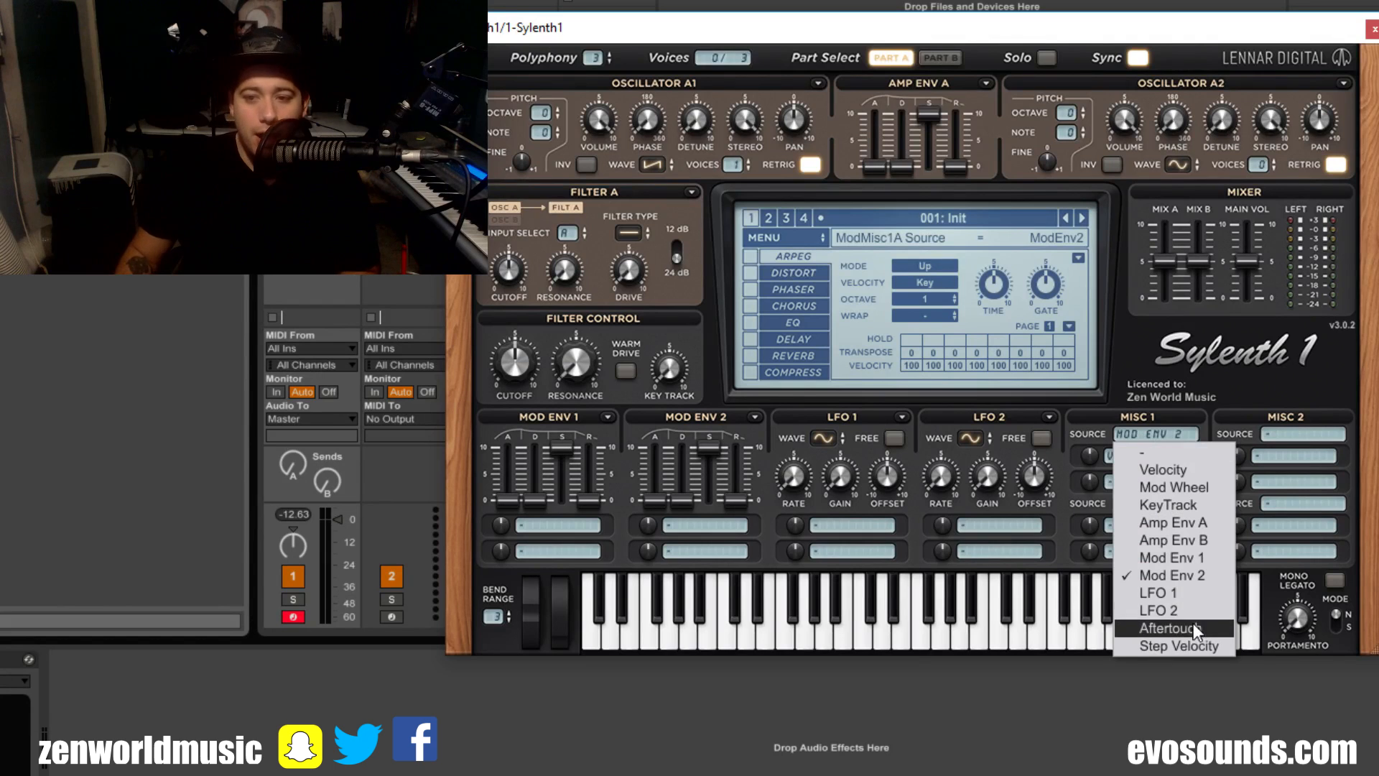
left_click(1214, 645)
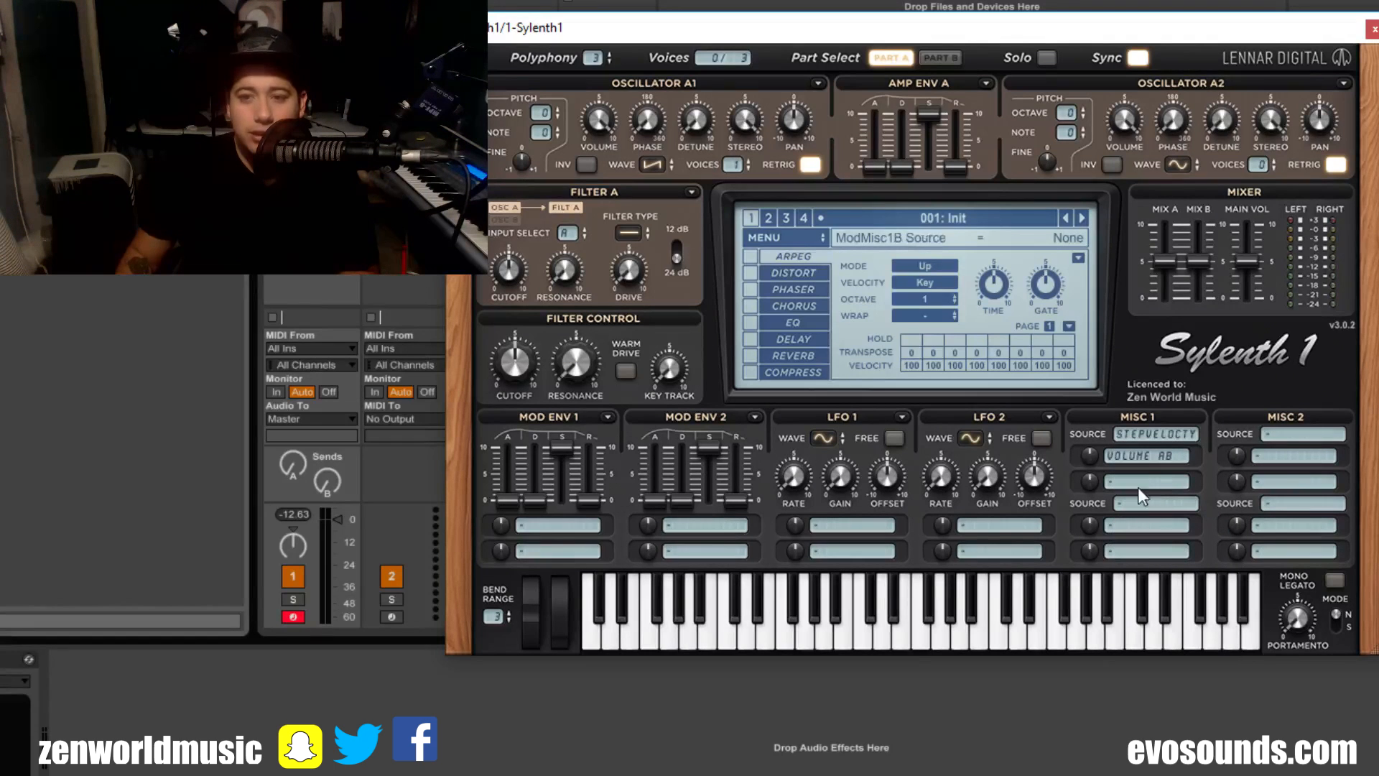
left_click(1118, 455)
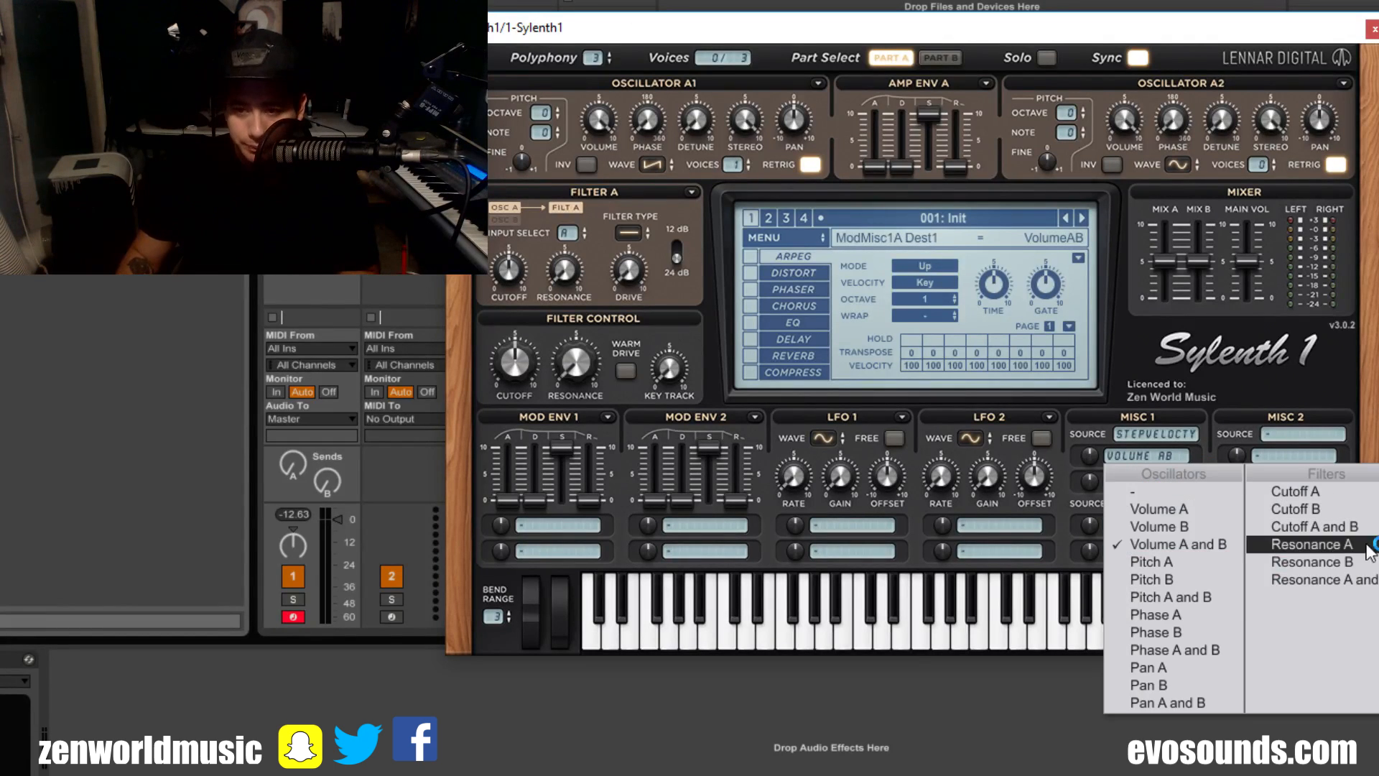
left_click(1214, 597)
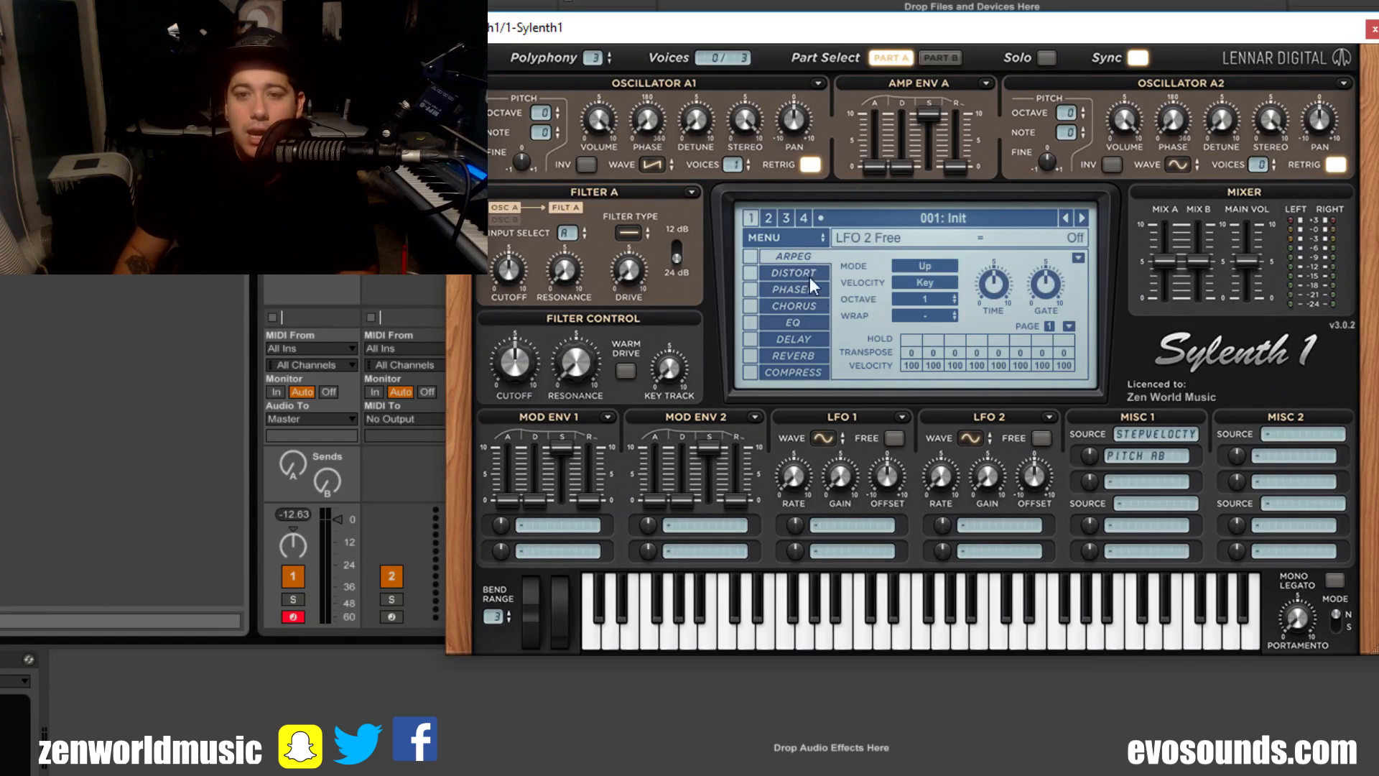
Step: Enable the arpeggiator with Step velocity mode and set the first three step velocities to 118, 127 and 127
left_click(749, 255)
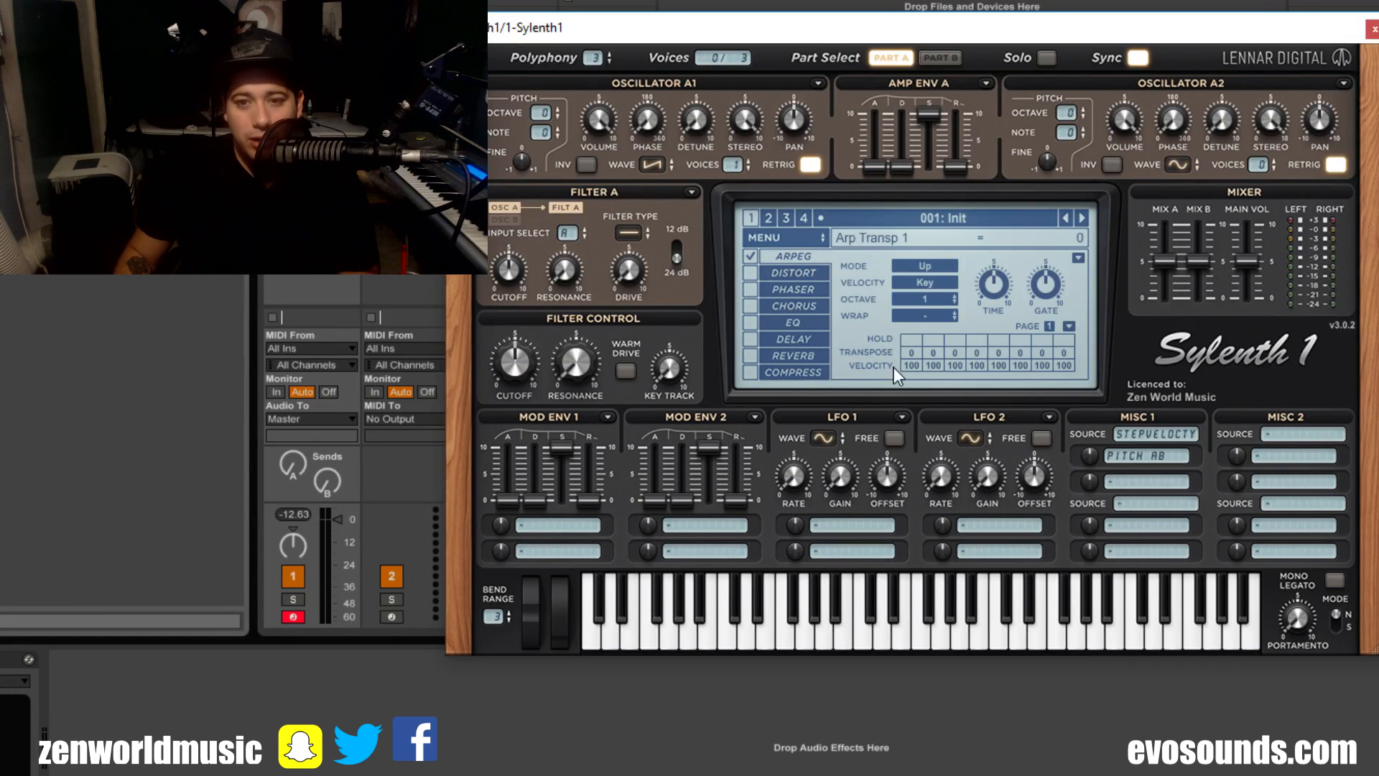
left_click(923, 285)
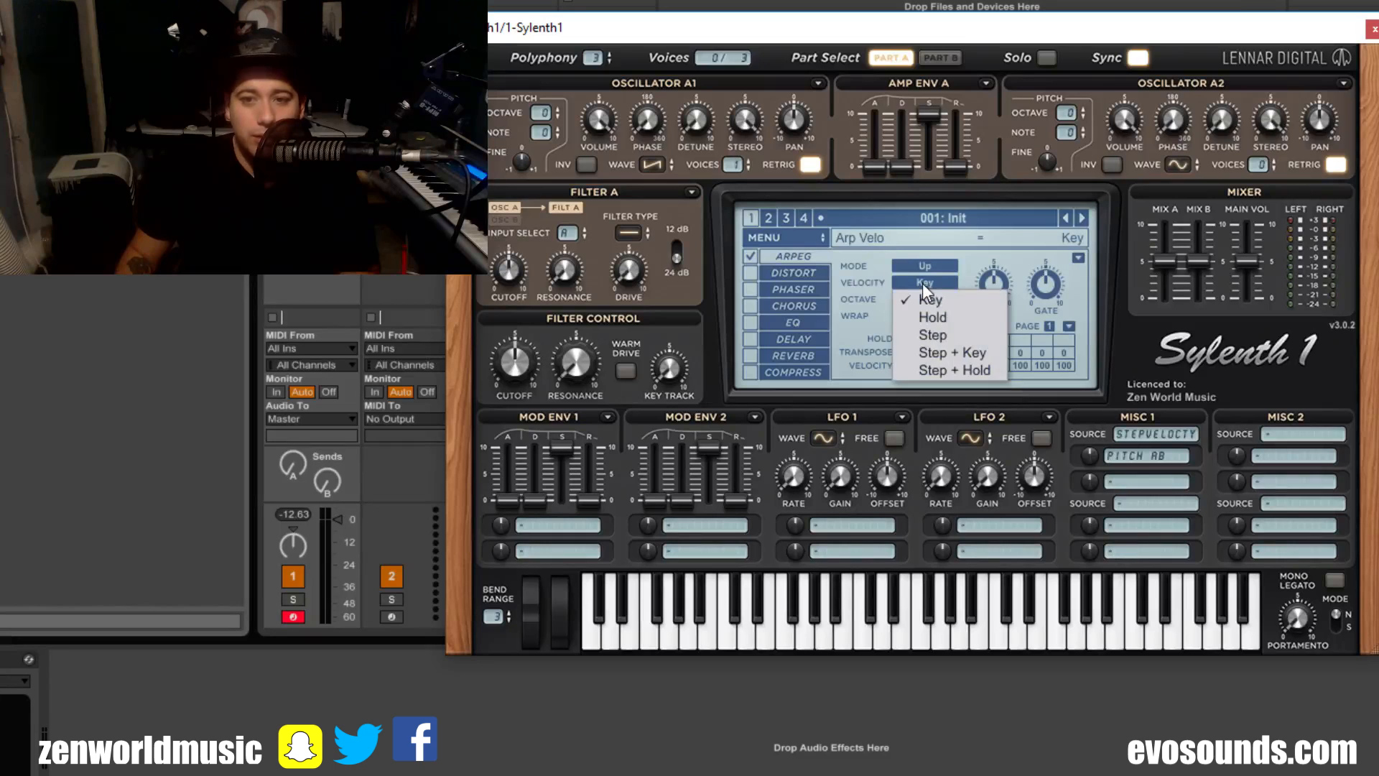
left_click(971, 337)
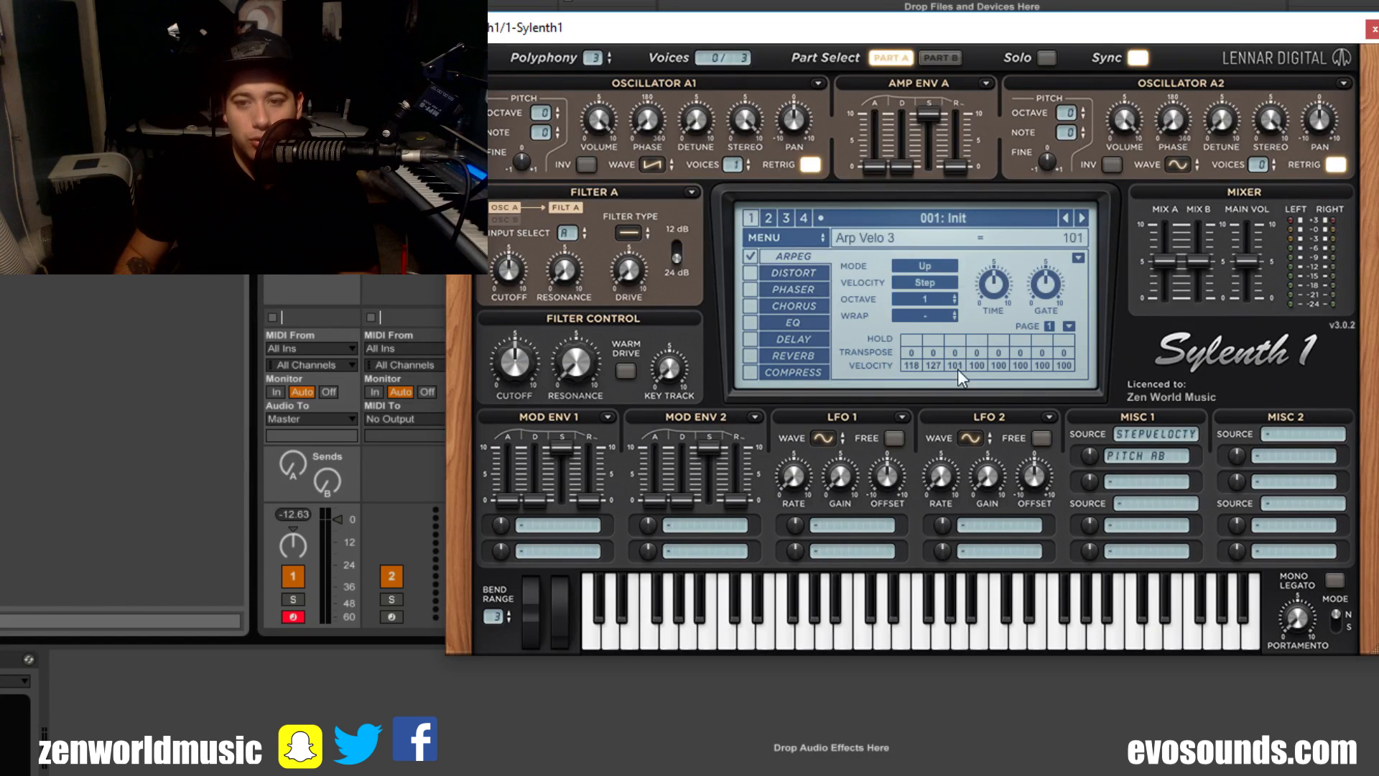
left_click_drag(958, 368, 1081, 322)
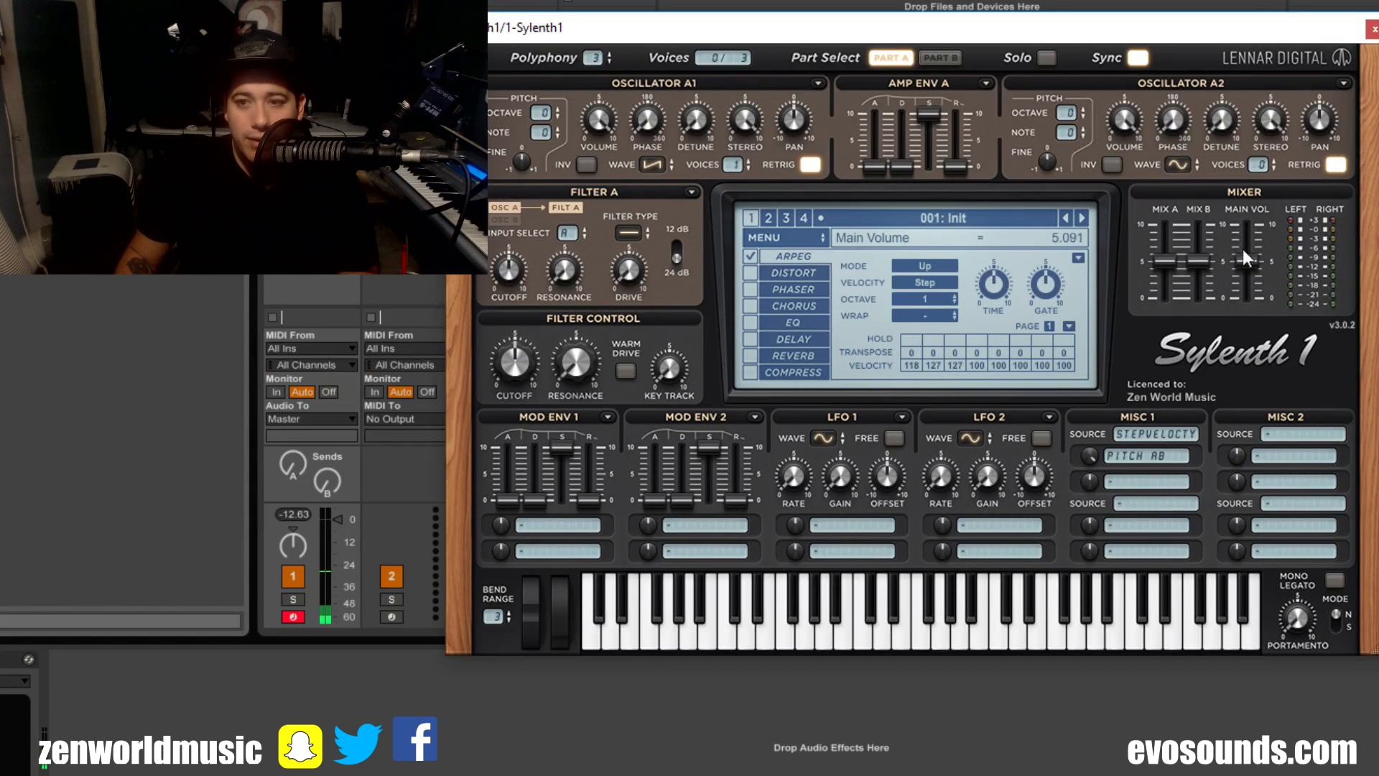
Step: Raise the mixer's main volume and set the first three arpeggiator step velocities to 38, 66 and 32
left_click_drag(1244, 251, 1245, 225)
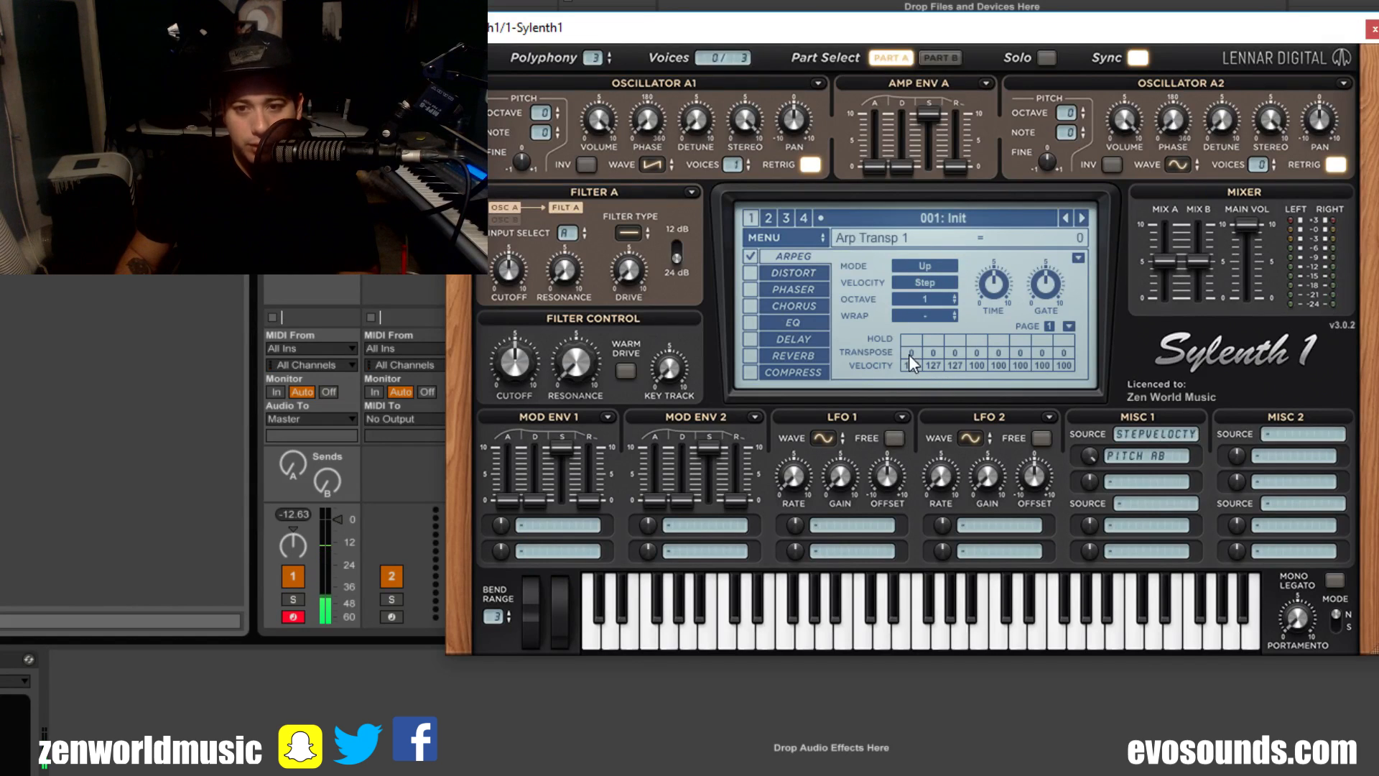
scroll(911, 351, "up", 1)
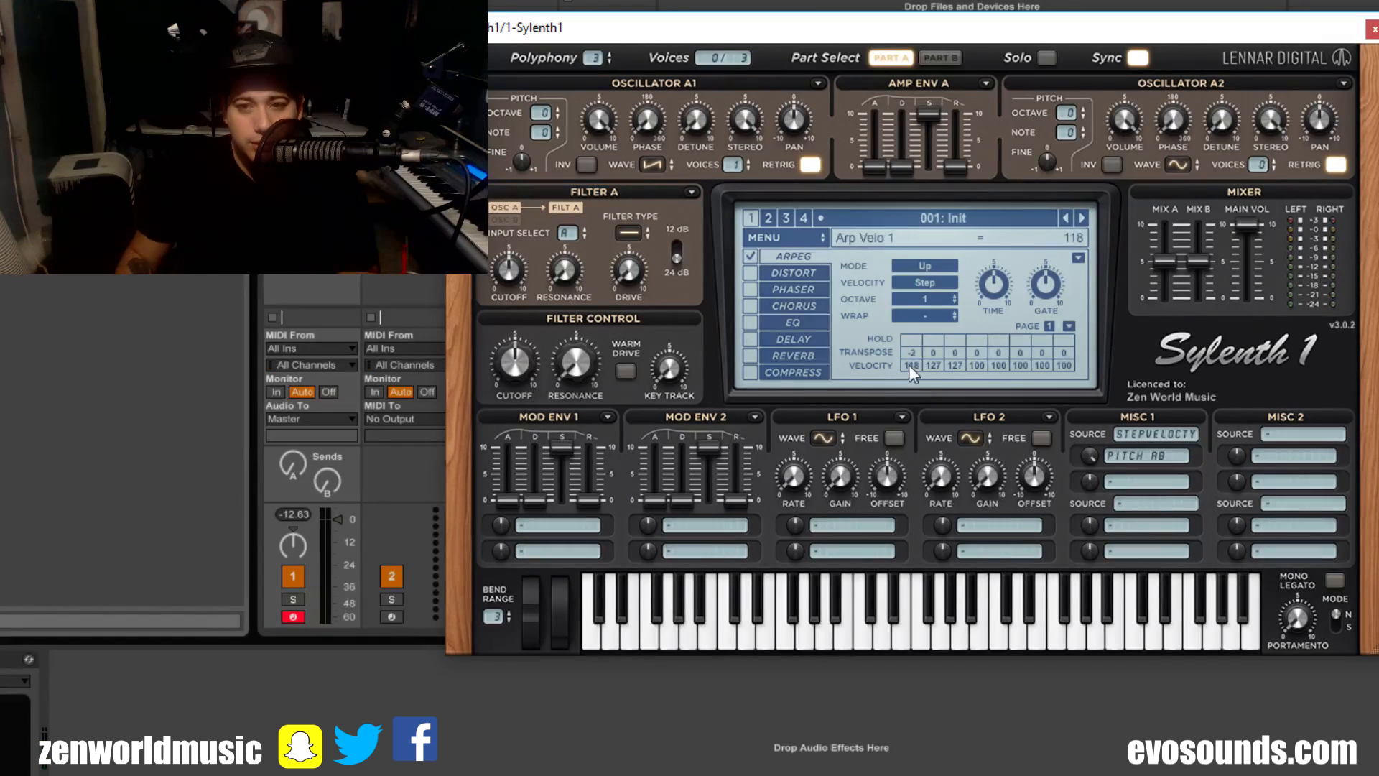
scroll(912, 352, "up", 2)
left_click_drag(913, 363, 916, 675)
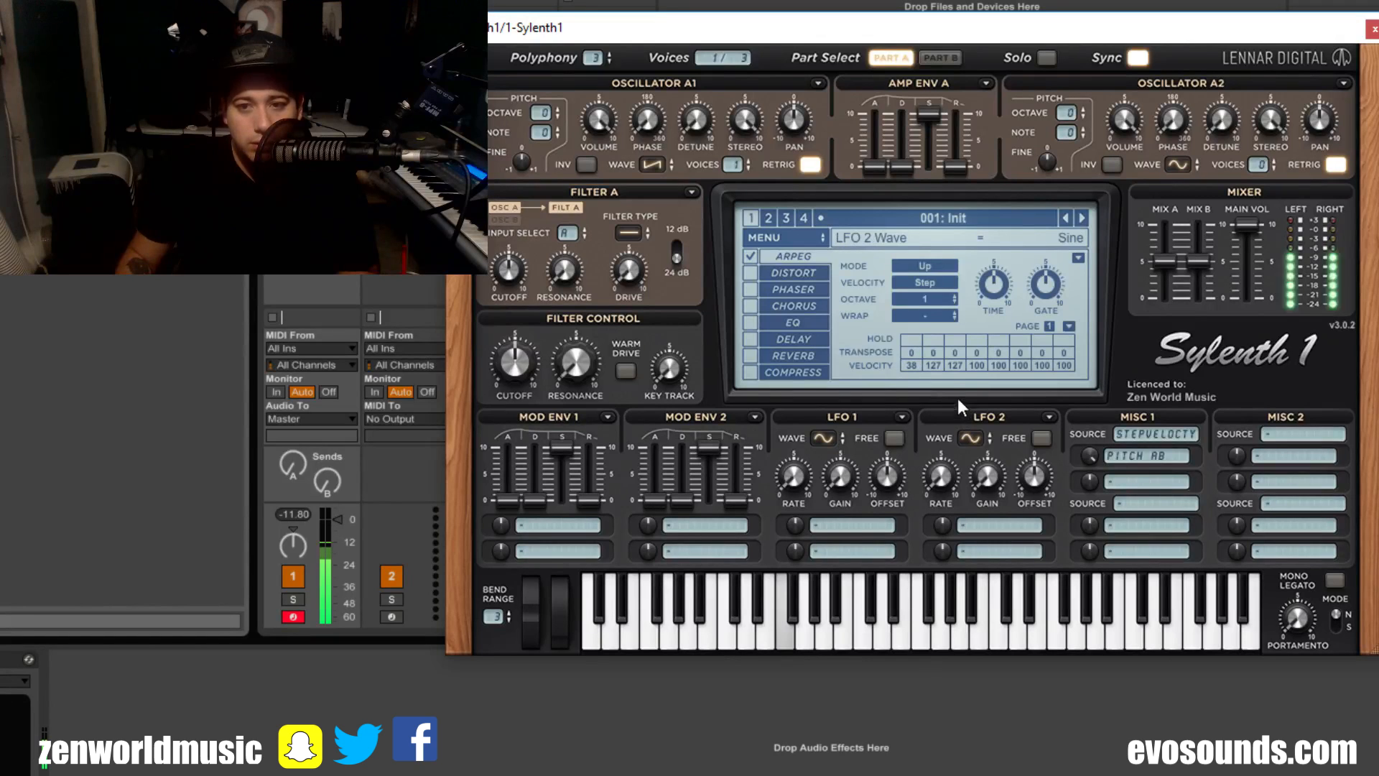
left_click_drag(941, 365, 929, 510)
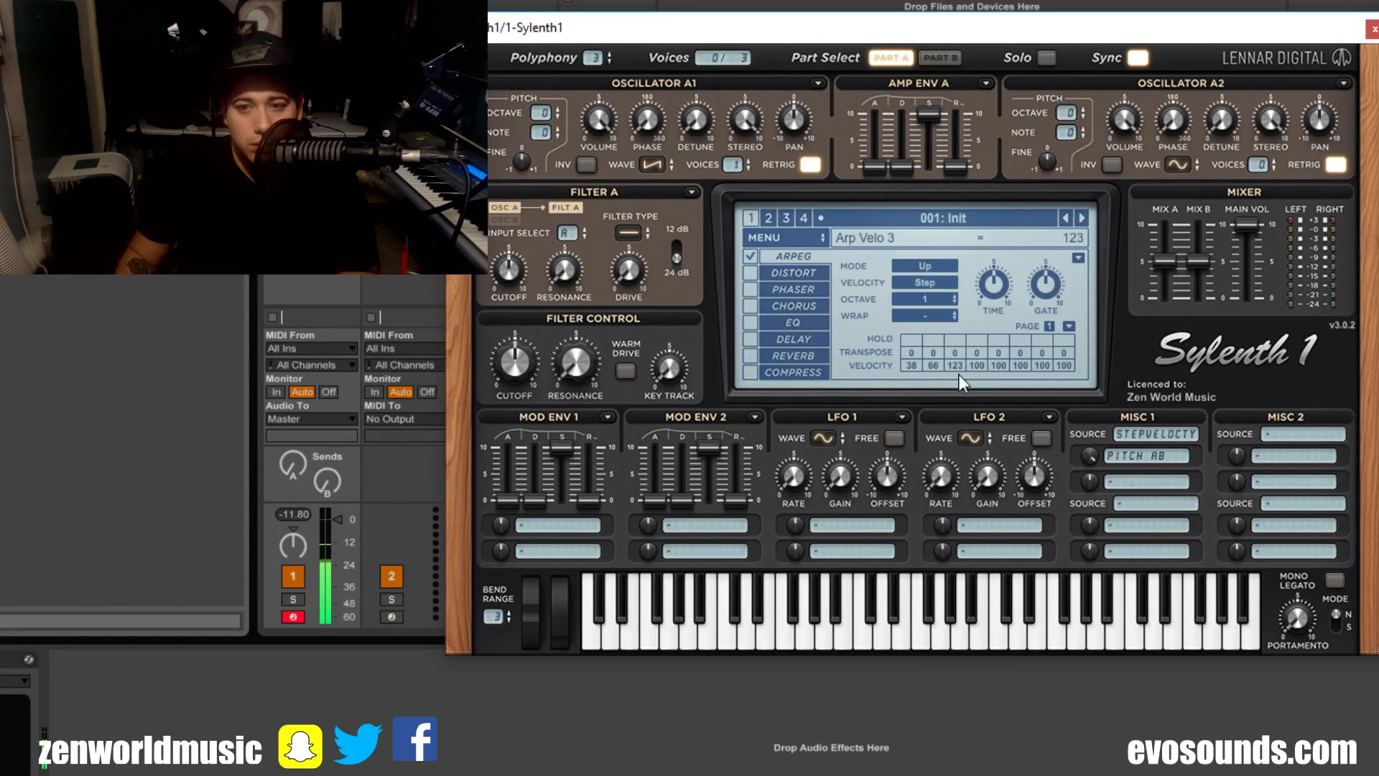
left_click_drag(959, 373, 979, 760)
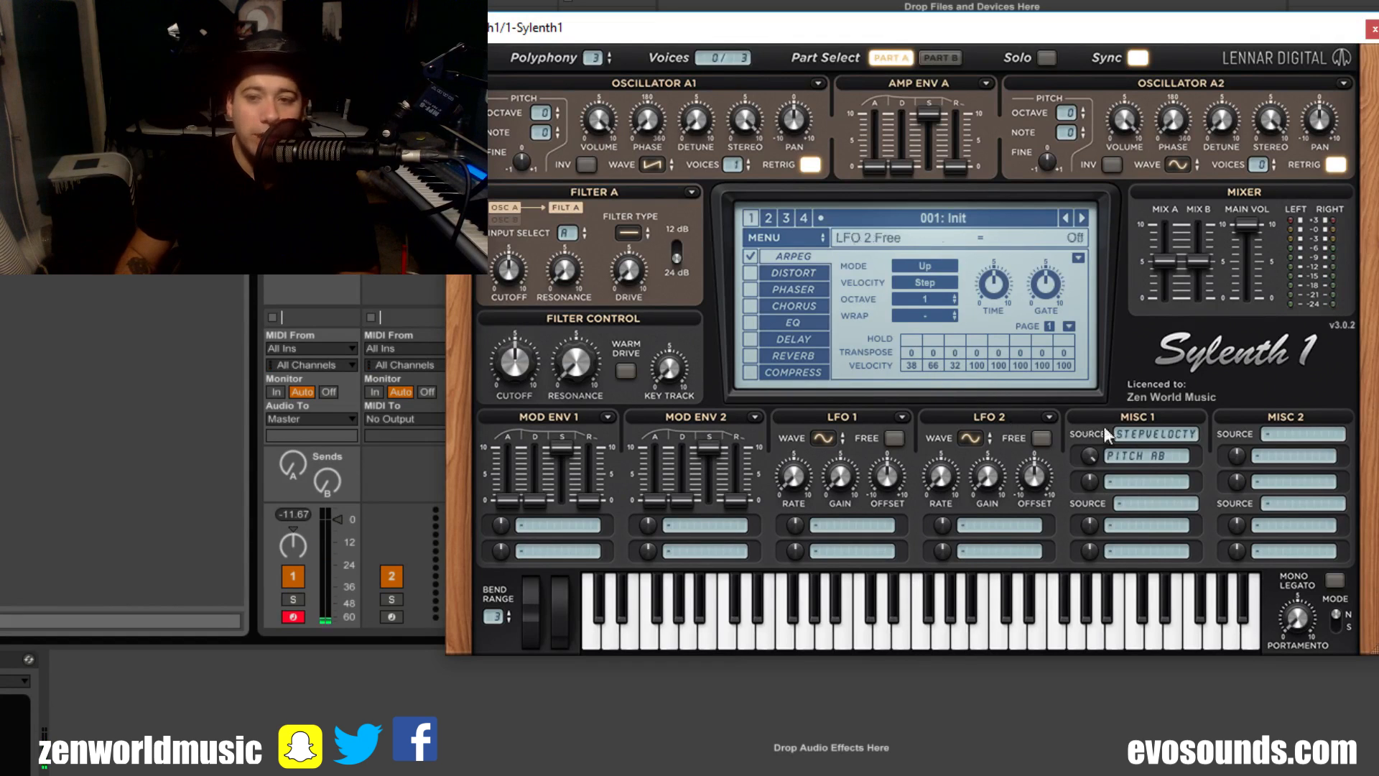
Step: Clear the Pitch AB destination in Misc 1 and change the first Misc 1 source to Velocity
left_click(1131, 437)
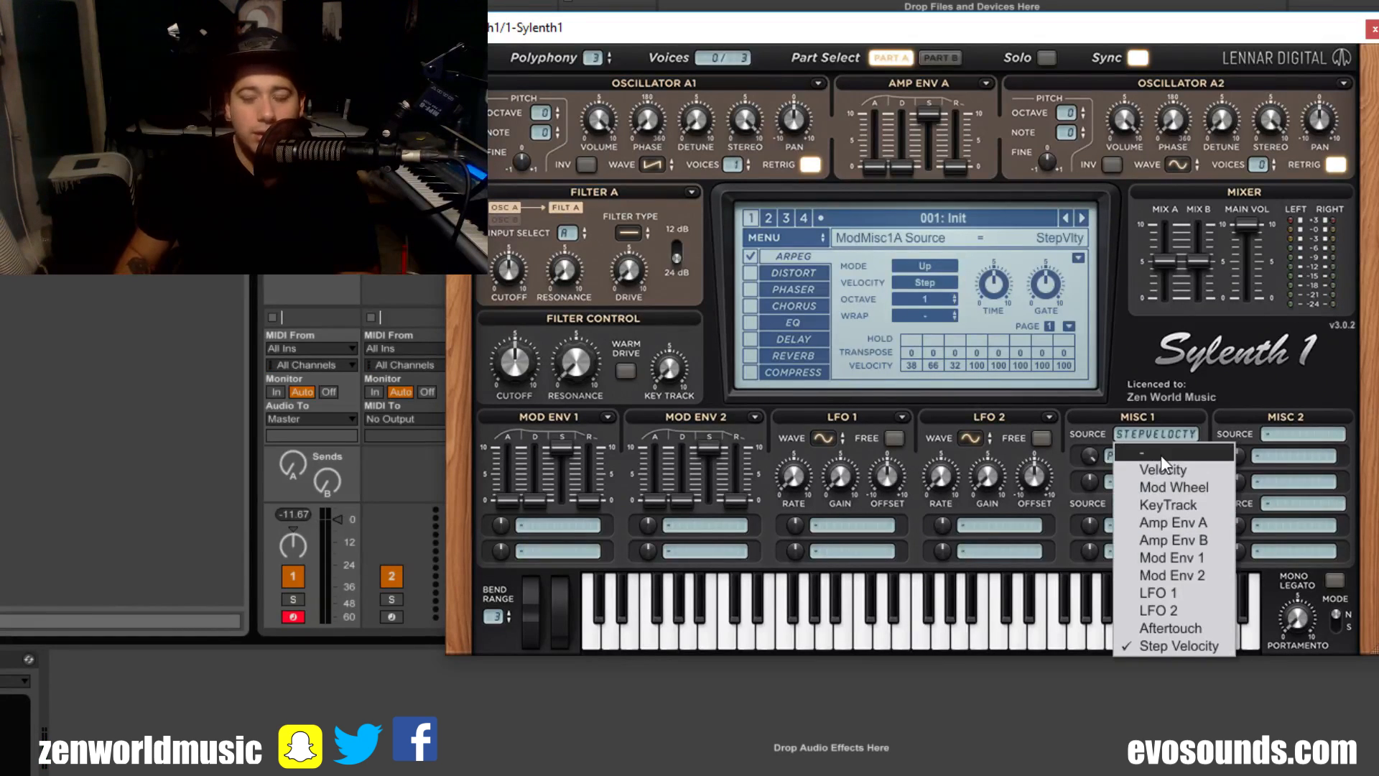
left_click(1042, 446)
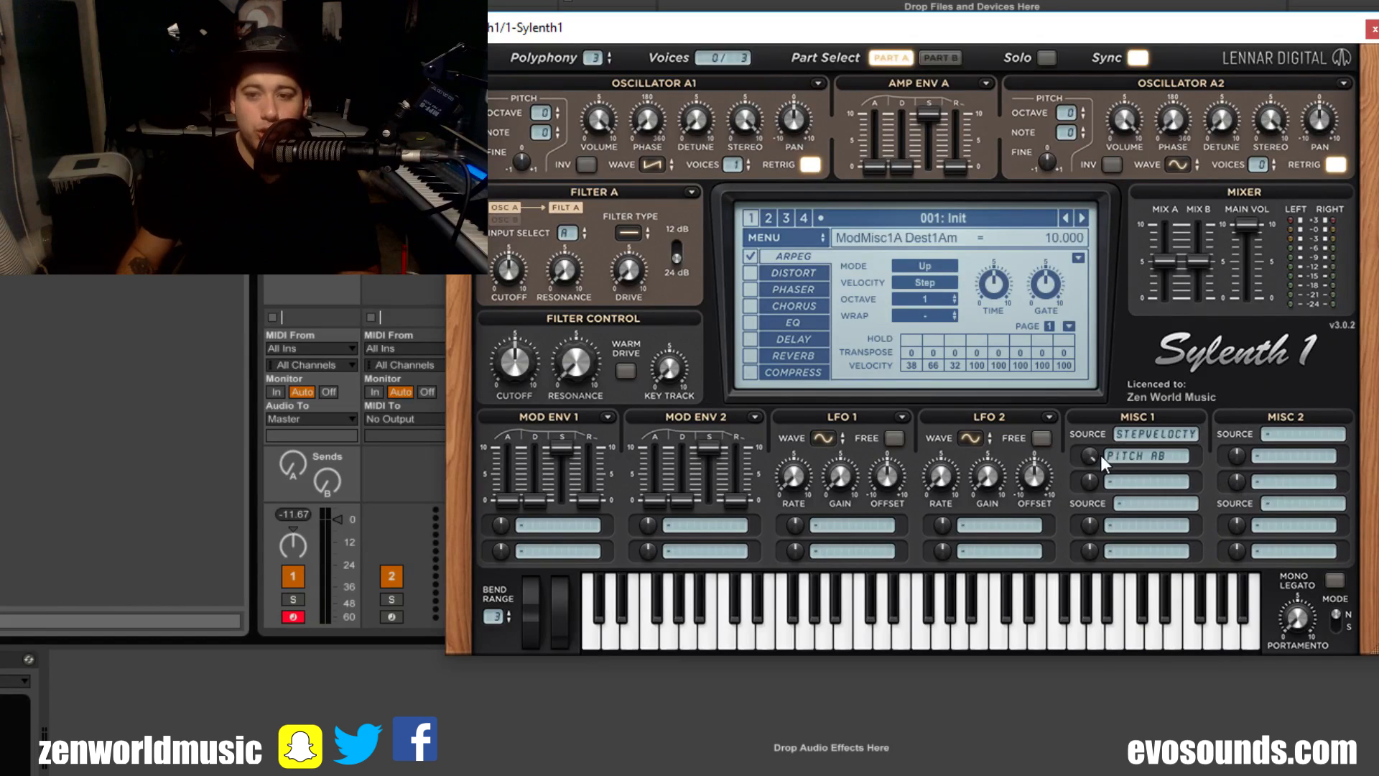
left_click(1128, 460)
left_click(1130, 478)
left_click(1171, 434)
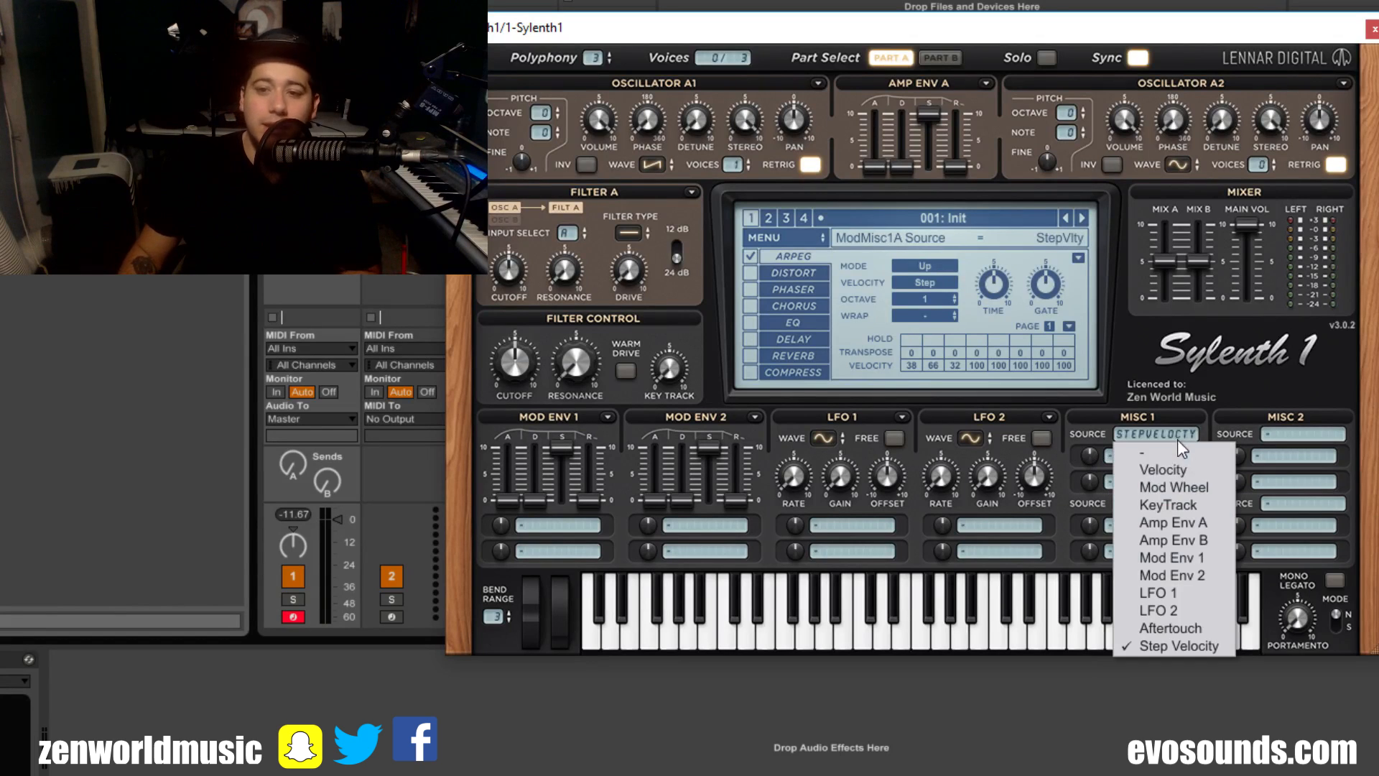
left_click(1190, 446)
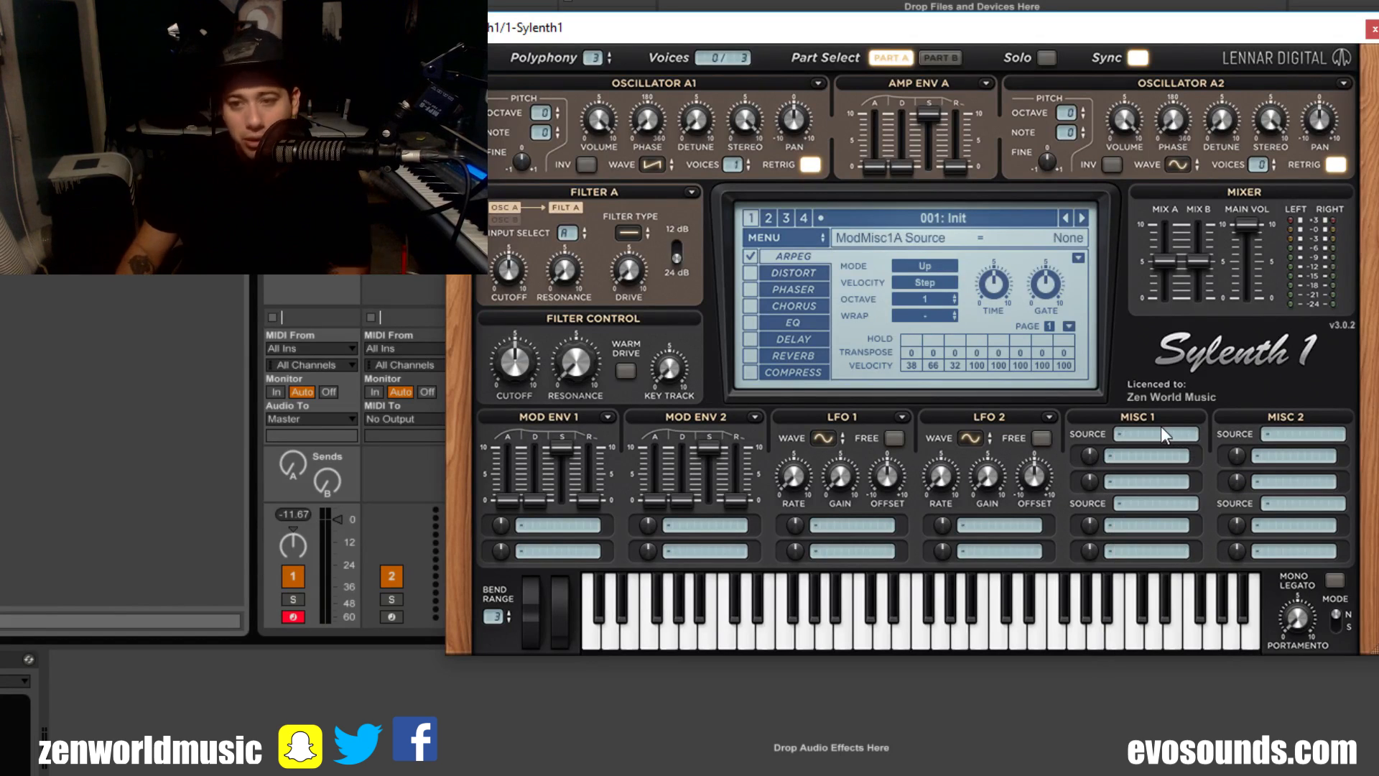
left_click(1162, 431)
left_click(1212, 474)
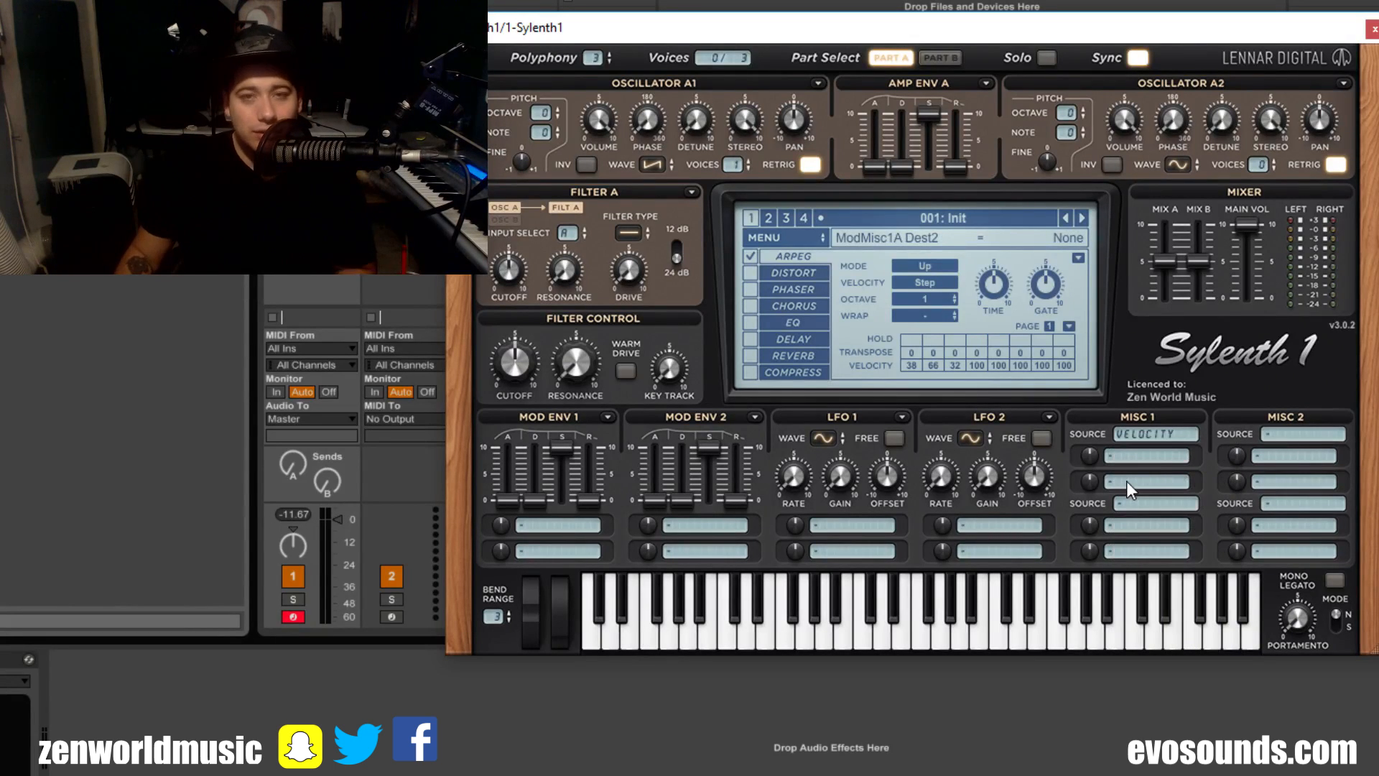
Step: Route the Velocity source in Misc 1 to Cutoff A and B with a modulation amount of 10
left_click(1152, 457)
left_click(1286, 524)
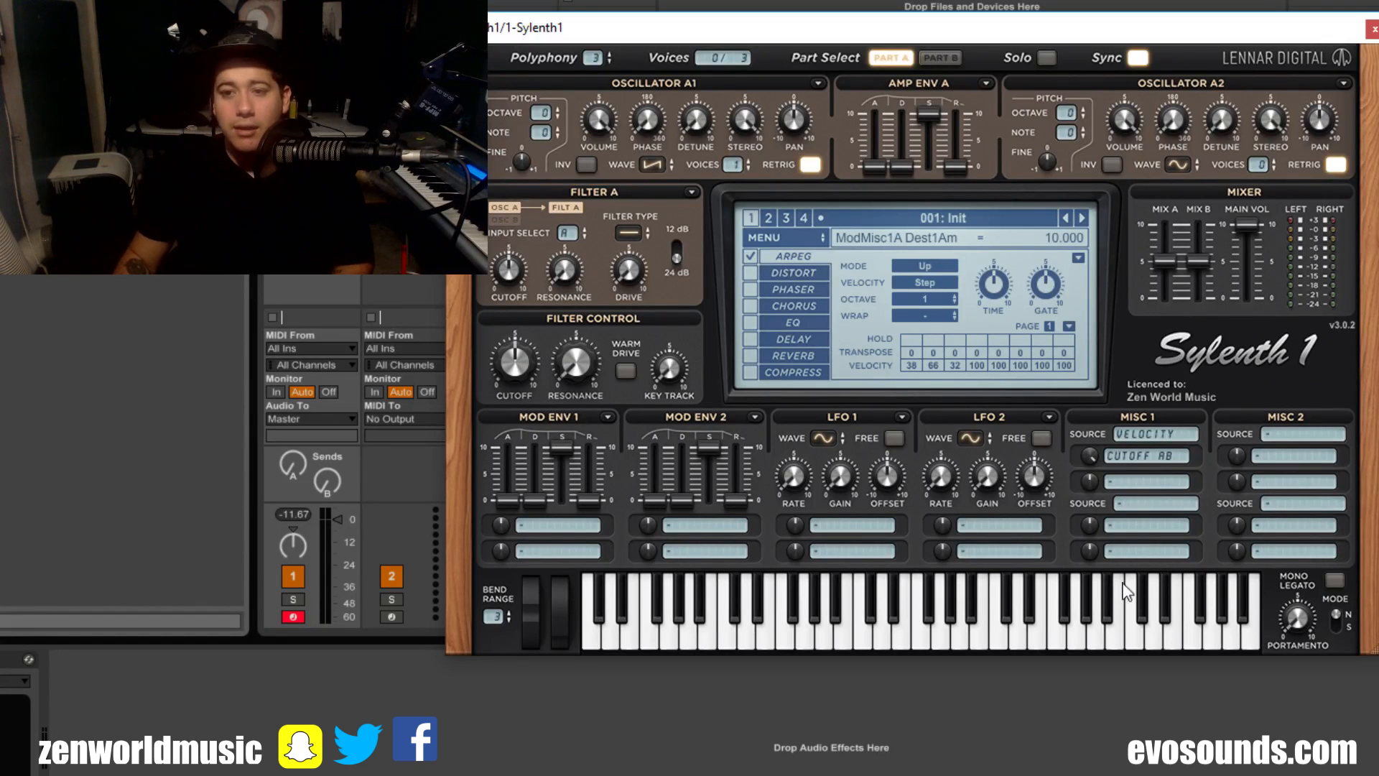
left_click(1153, 457)
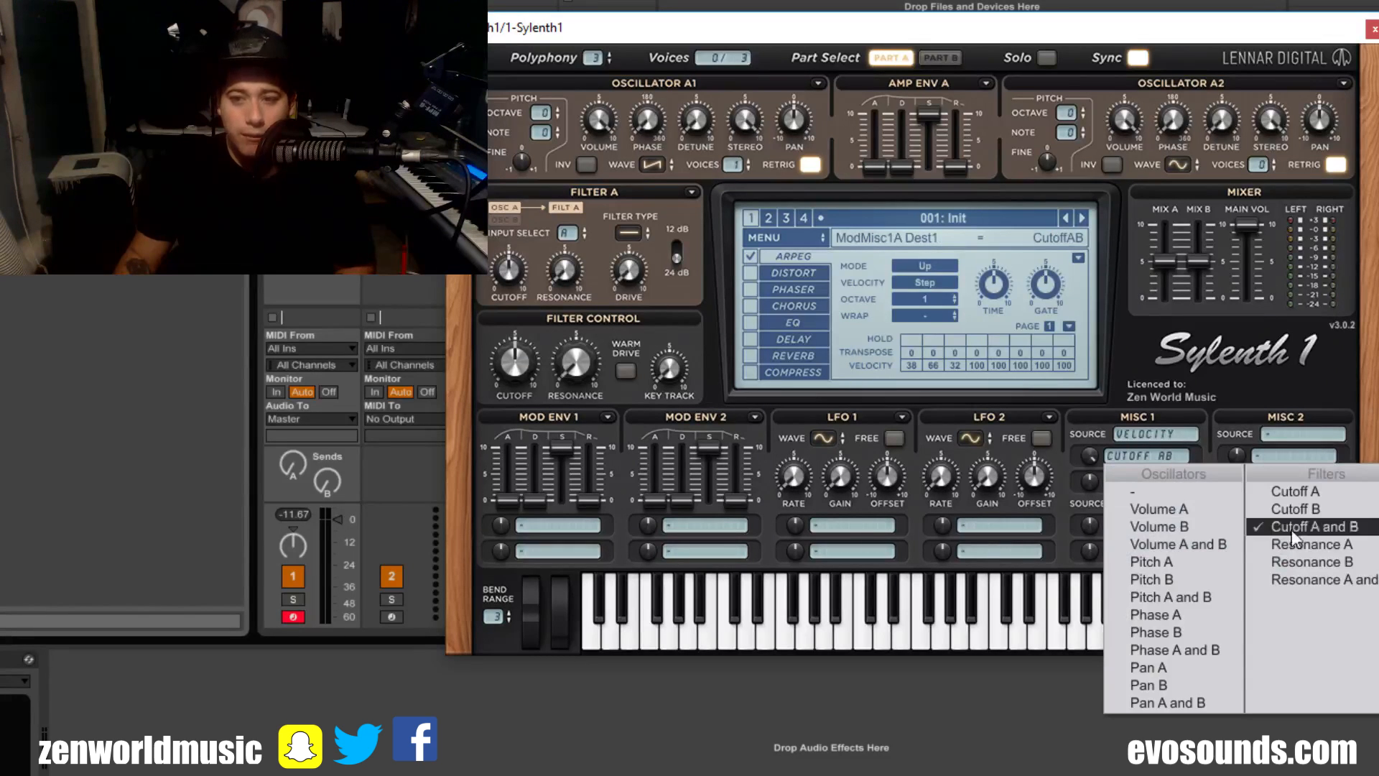
left_click(1316, 528)
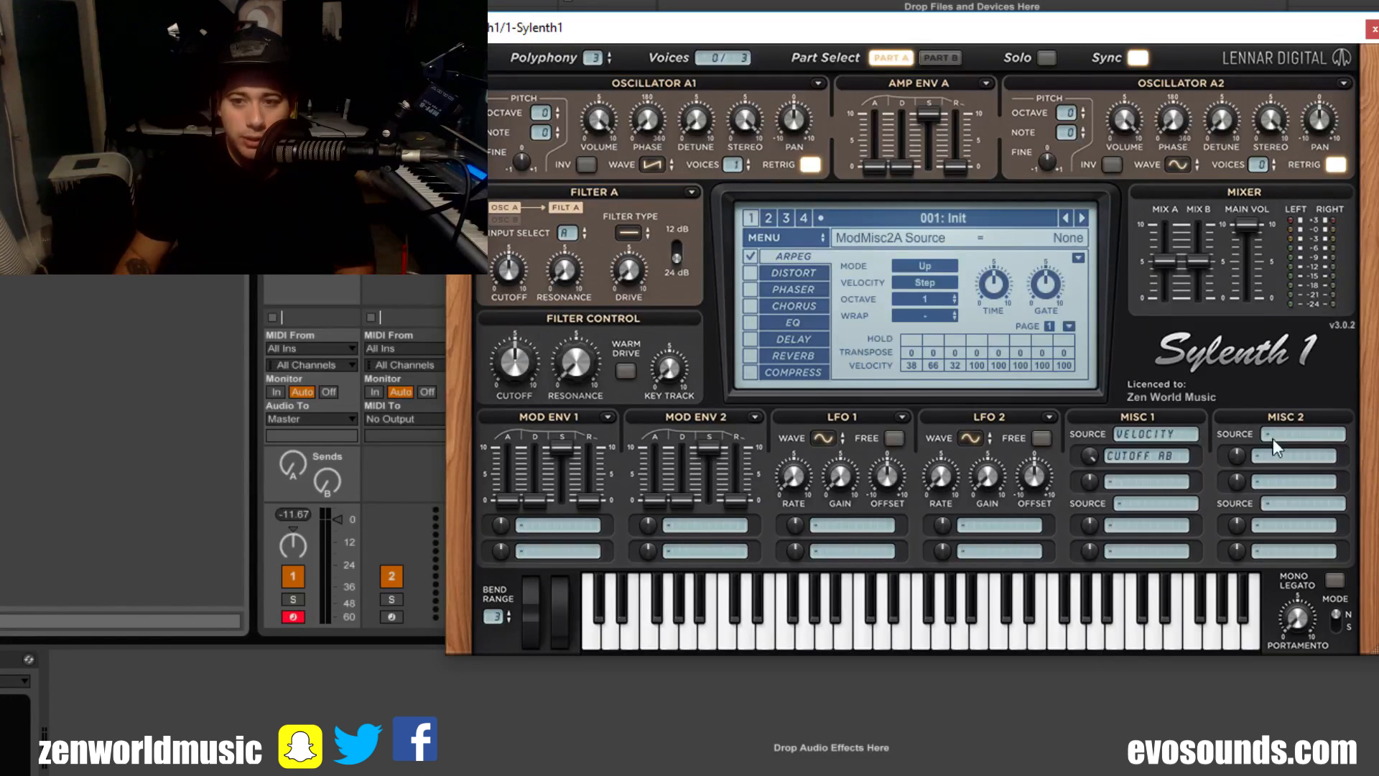
left_click(1161, 439)
left_click(1183, 468)
left_click(916, 640)
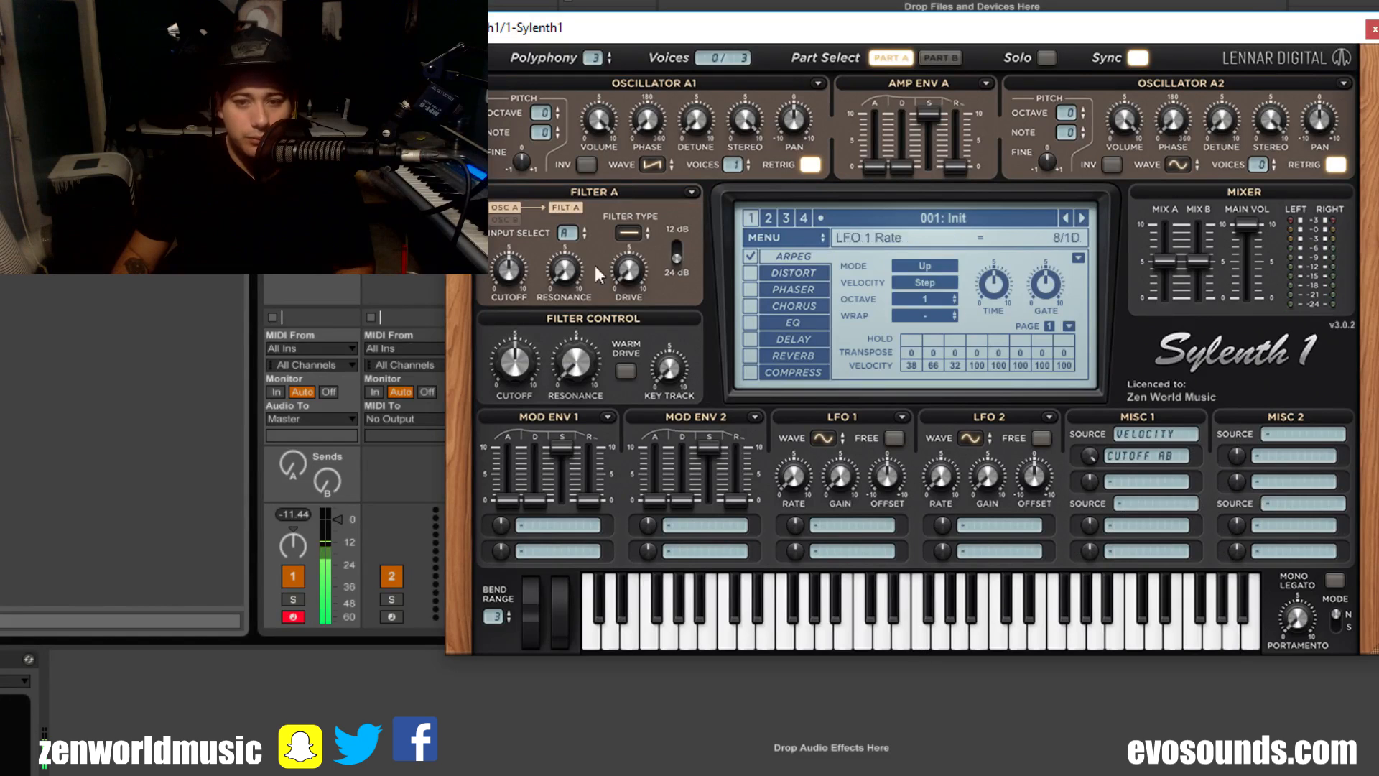
Step: Turn off the arpeggiator while keeping Velocity as the first Misc 1 source
left_click(1142, 433)
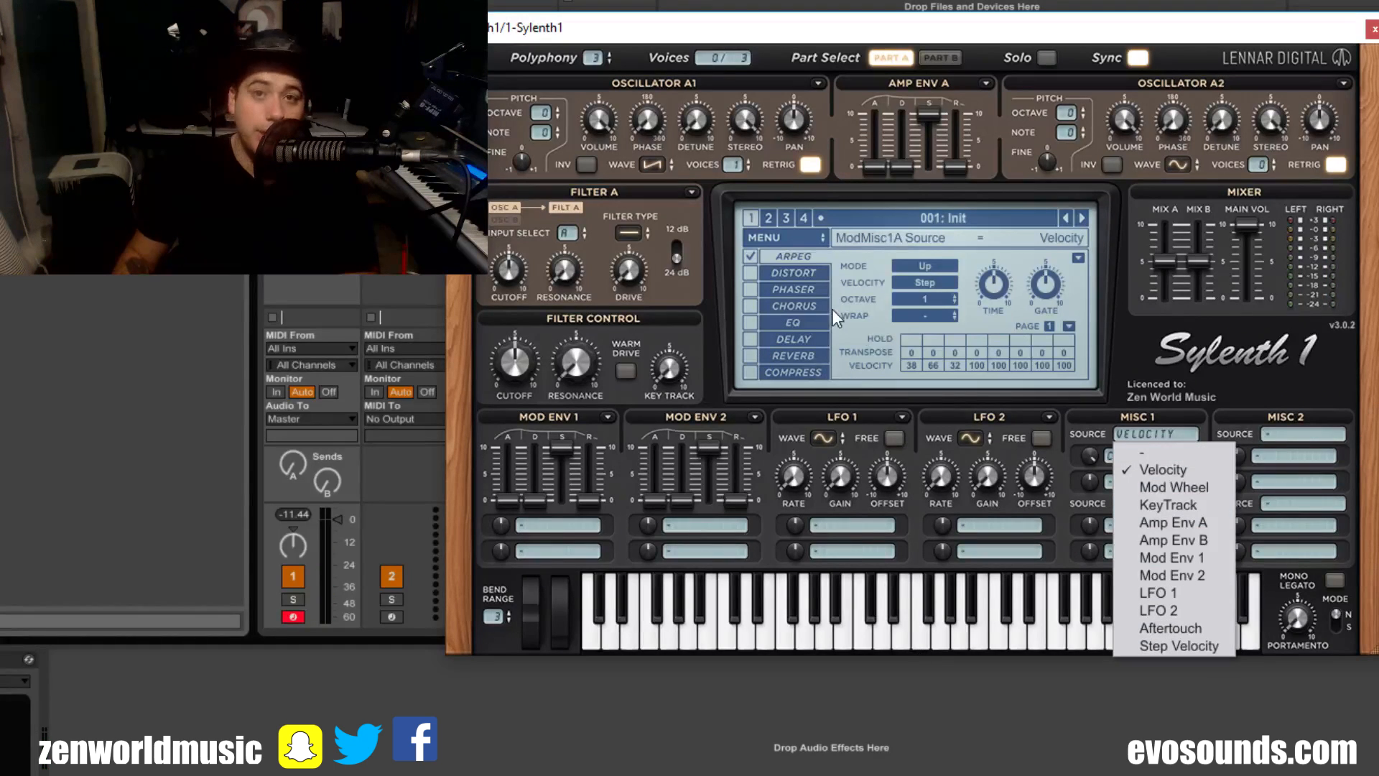
left_click(769, 264)
left_click(750, 257)
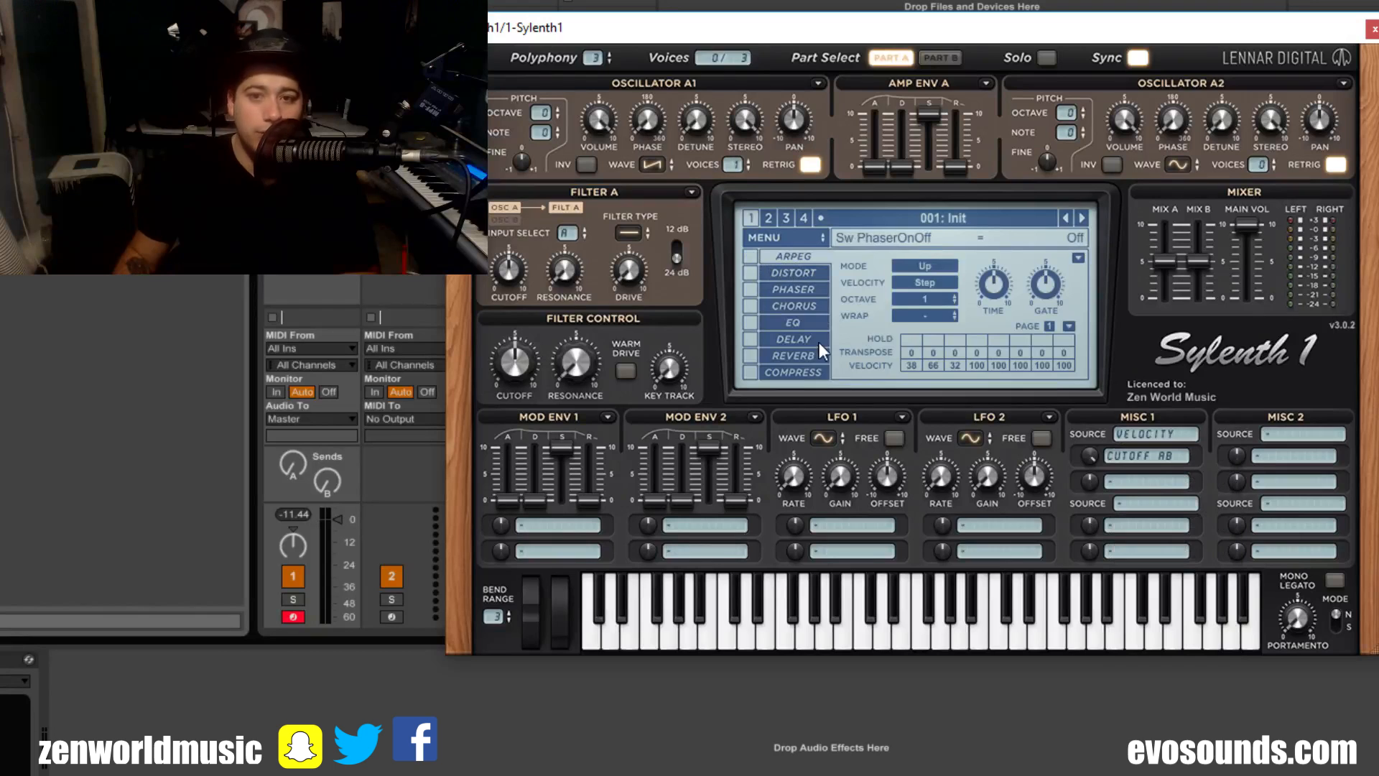
Step: Clear the Velocity source and the Cutoff A and B destination in Misc 1
left_click(1149, 434)
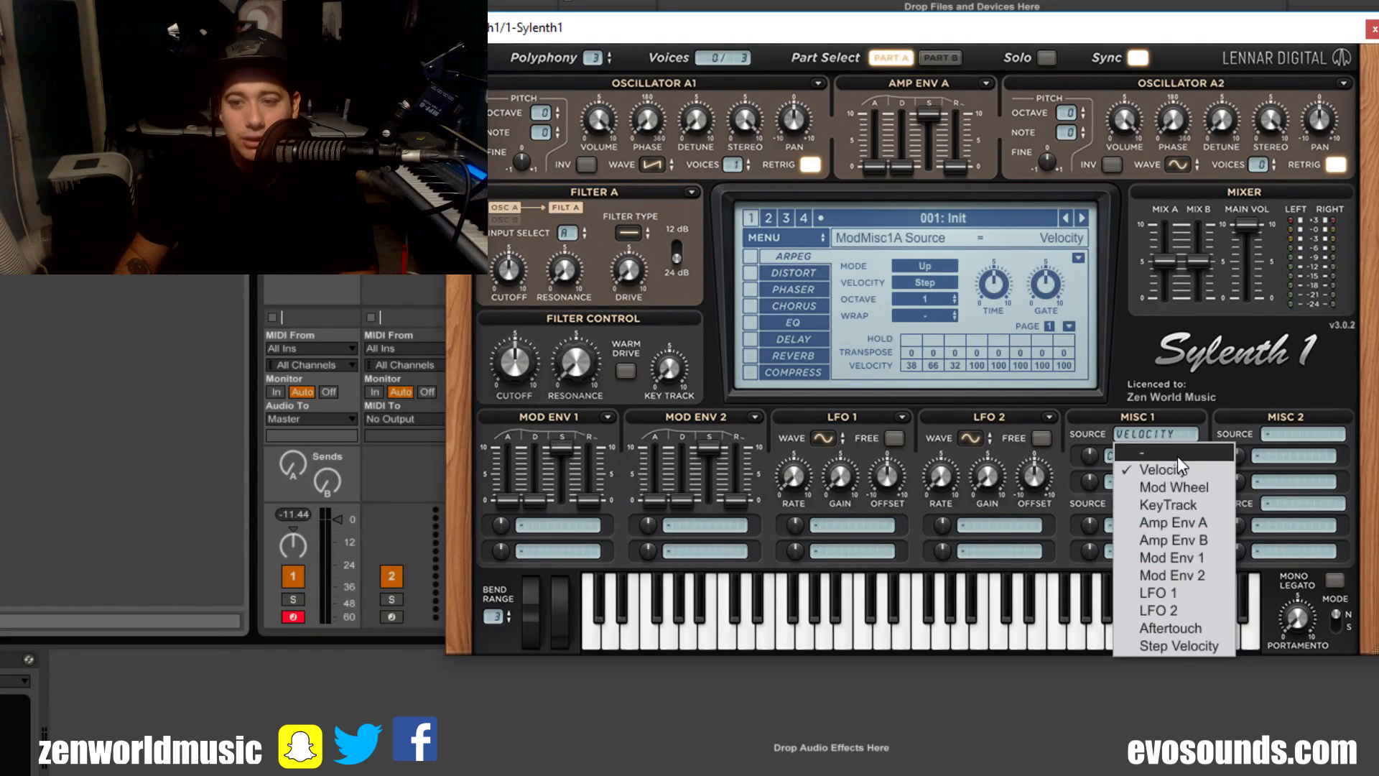
left_click(1178, 453)
left_click(1105, 461)
left_click(1141, 484)
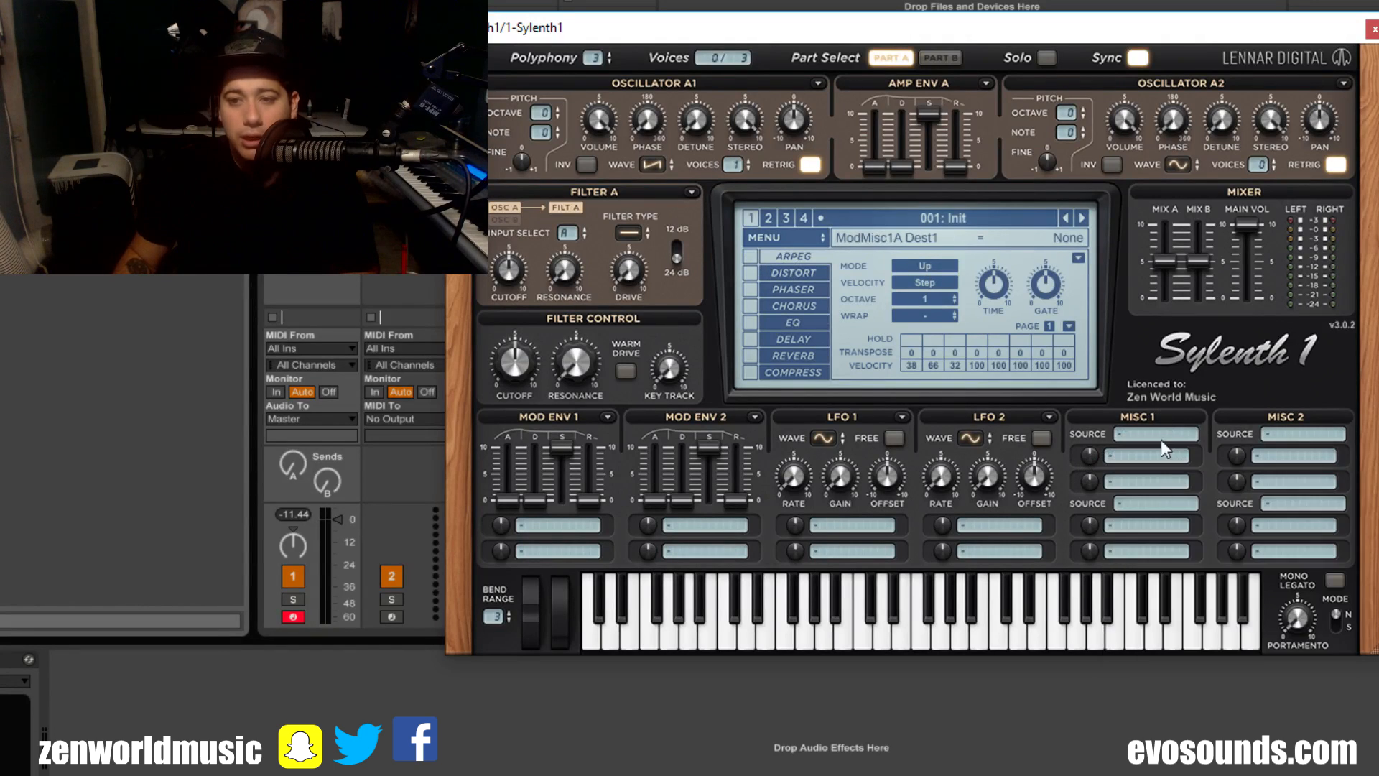
Step: Try Mod Wheel as the first Misc 1 source and set that source back to none
left_click(1161, 440)
left_click(1178, 485)
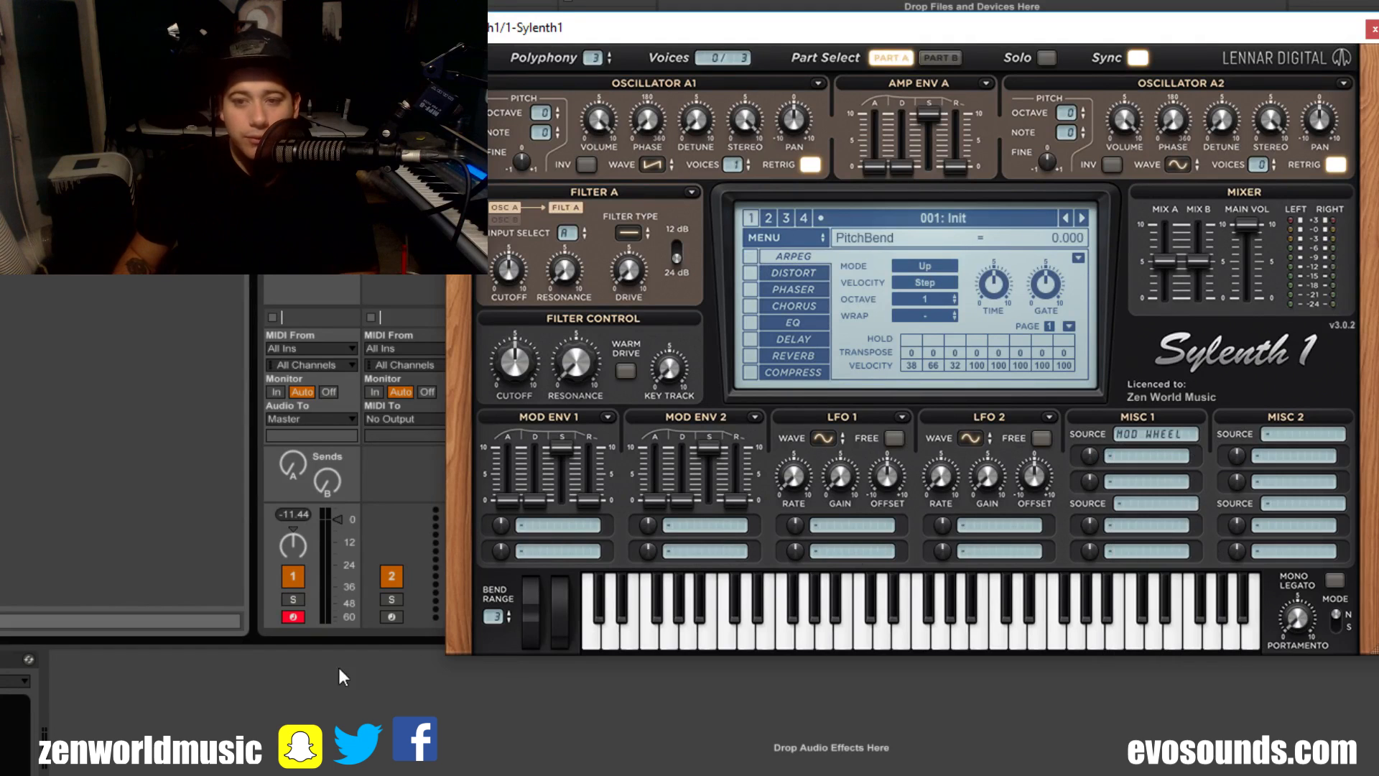
left_click(1174, 437)
left_click(1175, 452)
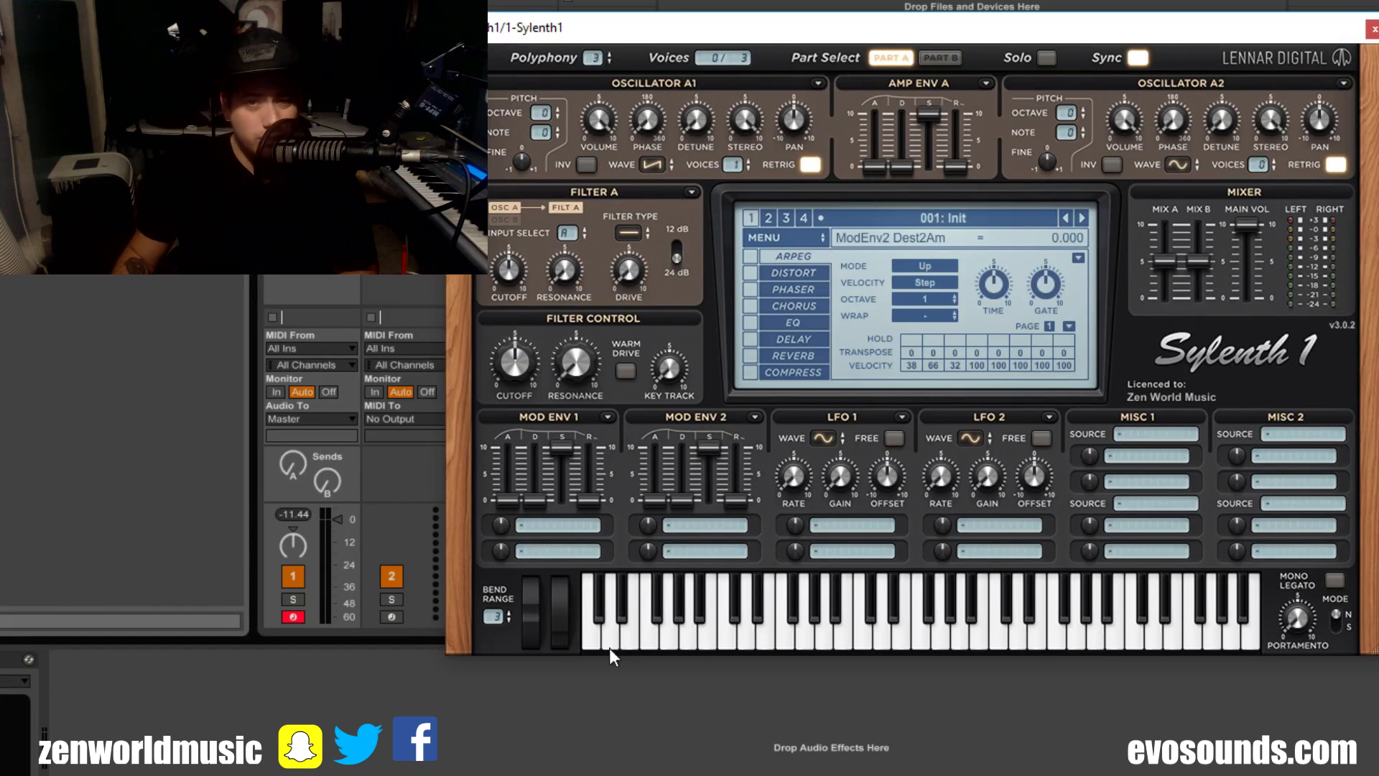
left_click(566, 590)
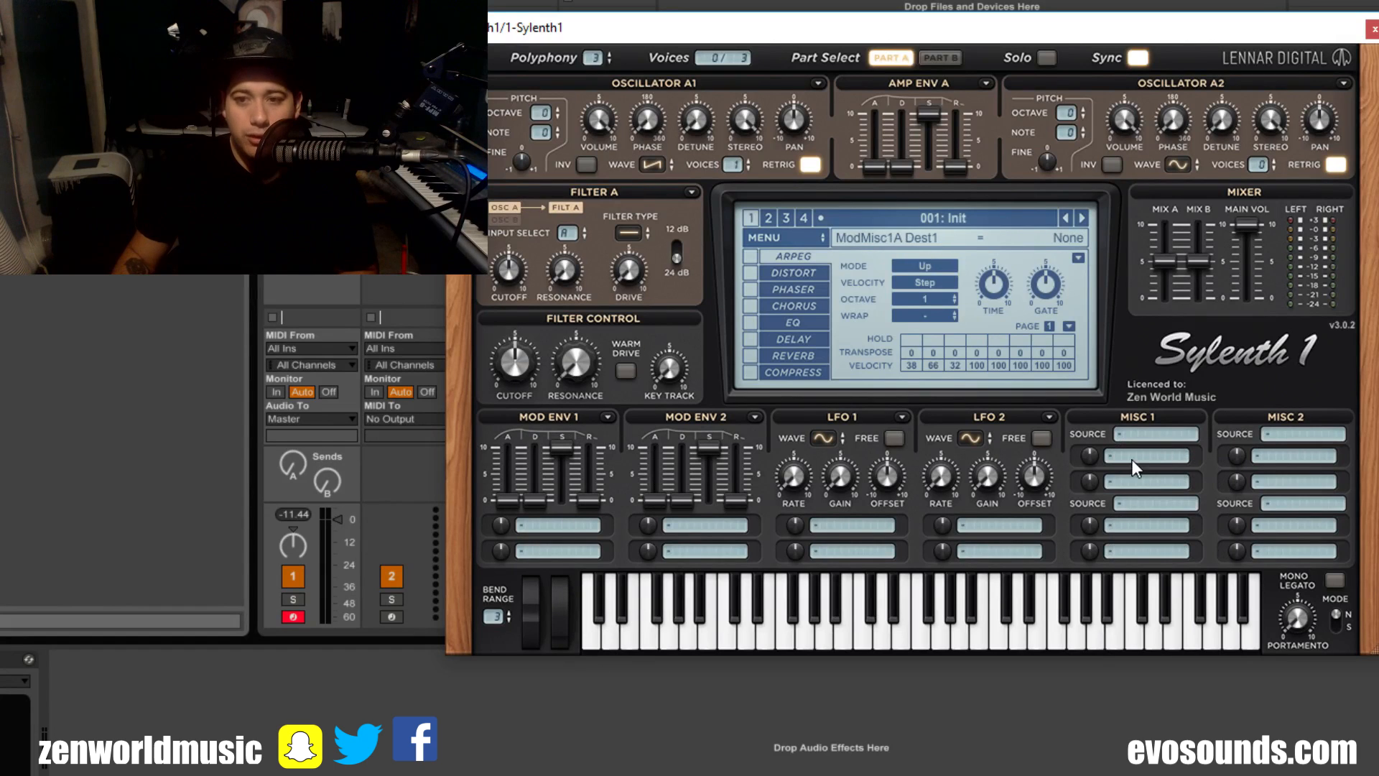
Step: Raise the first Misc 1 modulation amount and assign Pitch A and B and Volume A and B as the first two destinations
left_click_drag(1089, 457, 1161, 244)
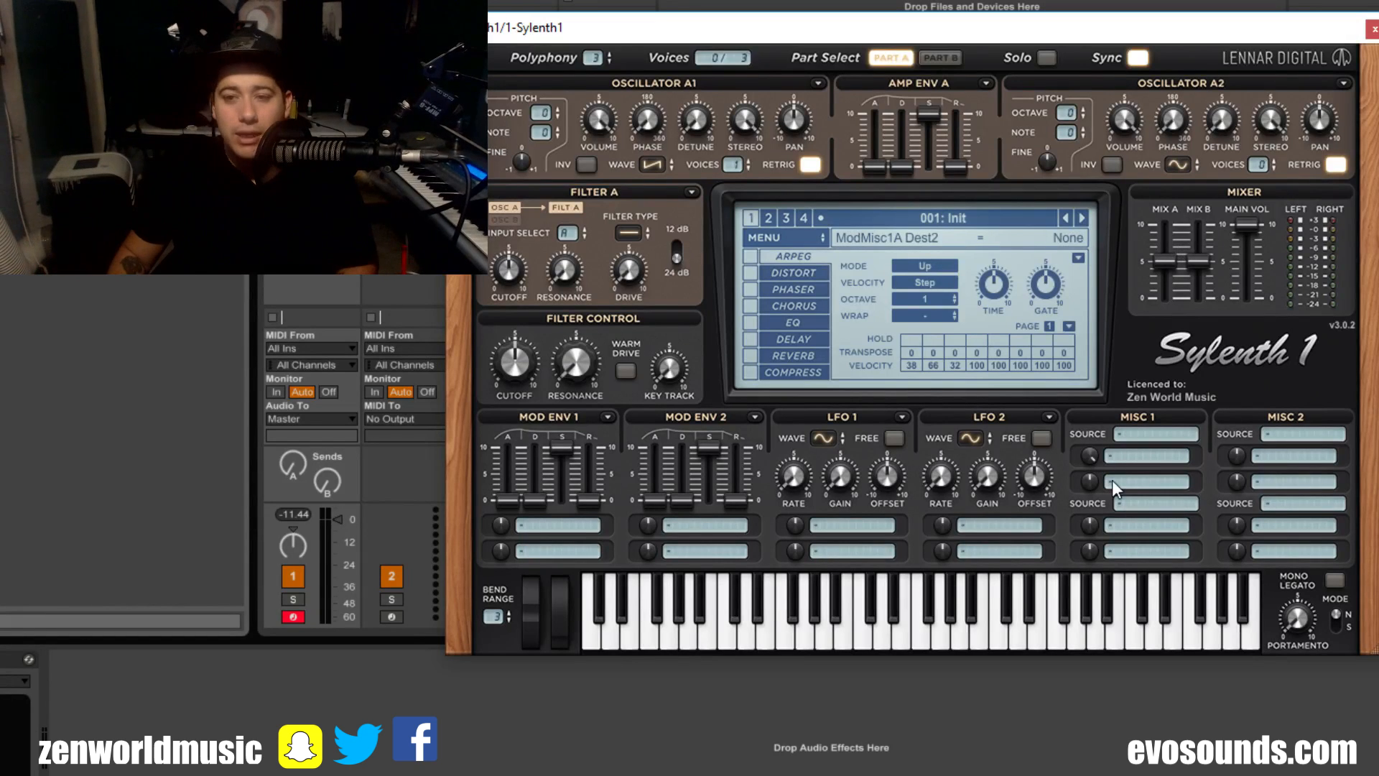
left_click(1143, 479)
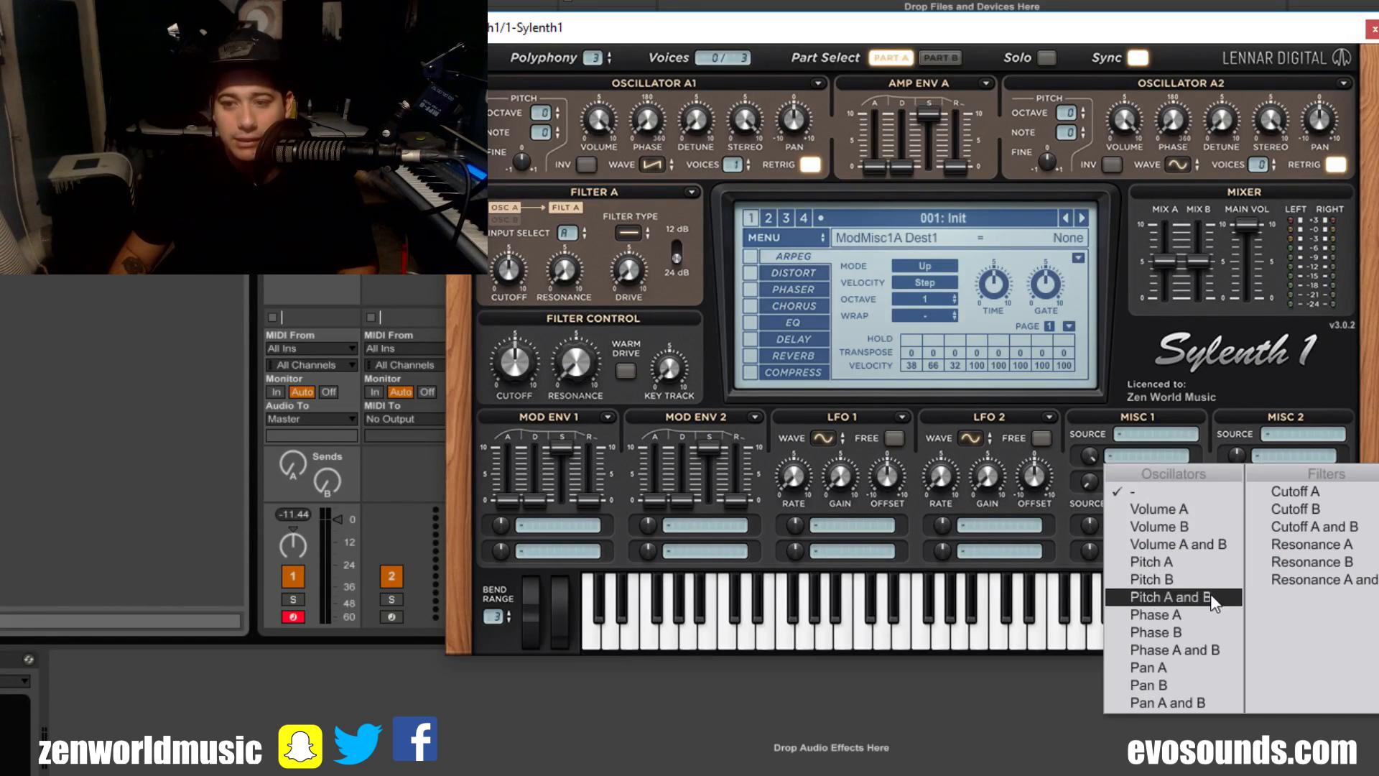
left_click(1210, 596)
left_click(1139, 482)
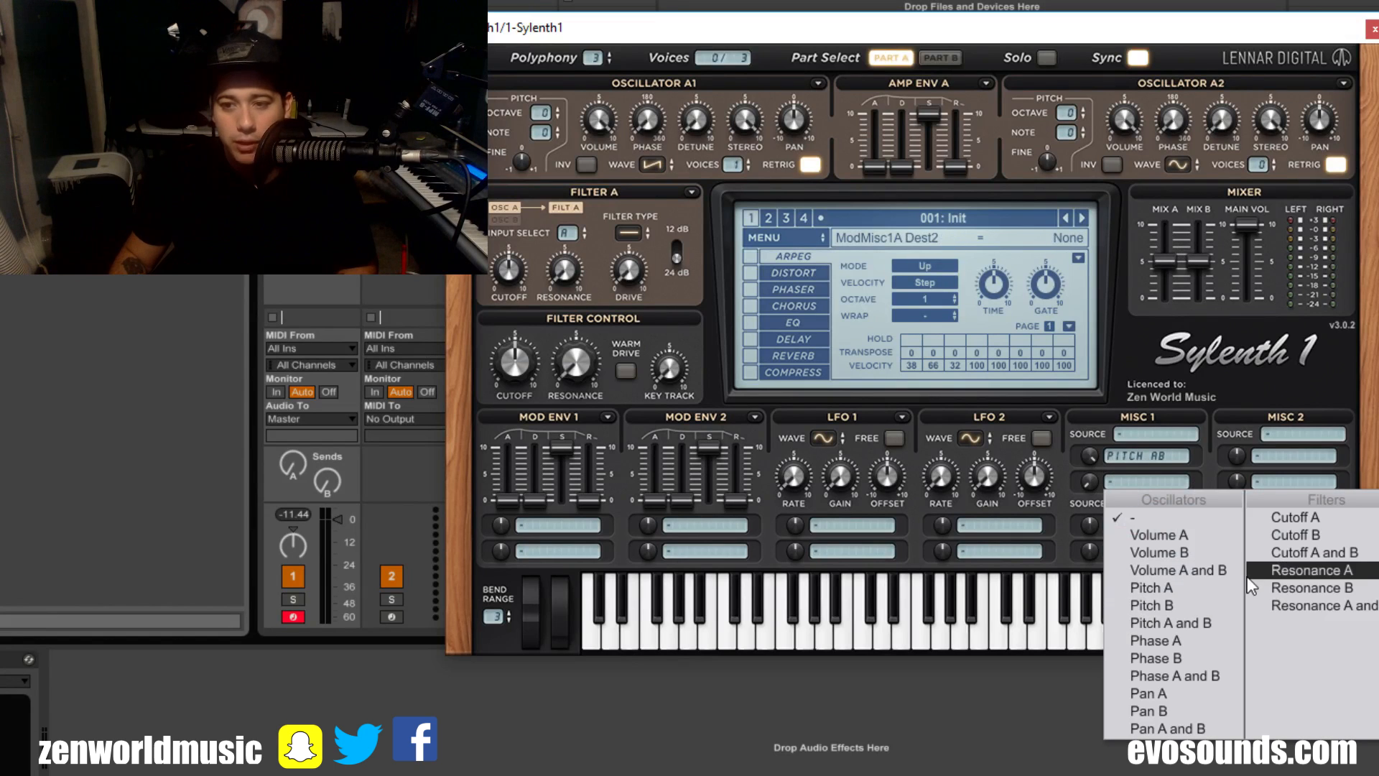
left_click(1202, 569)
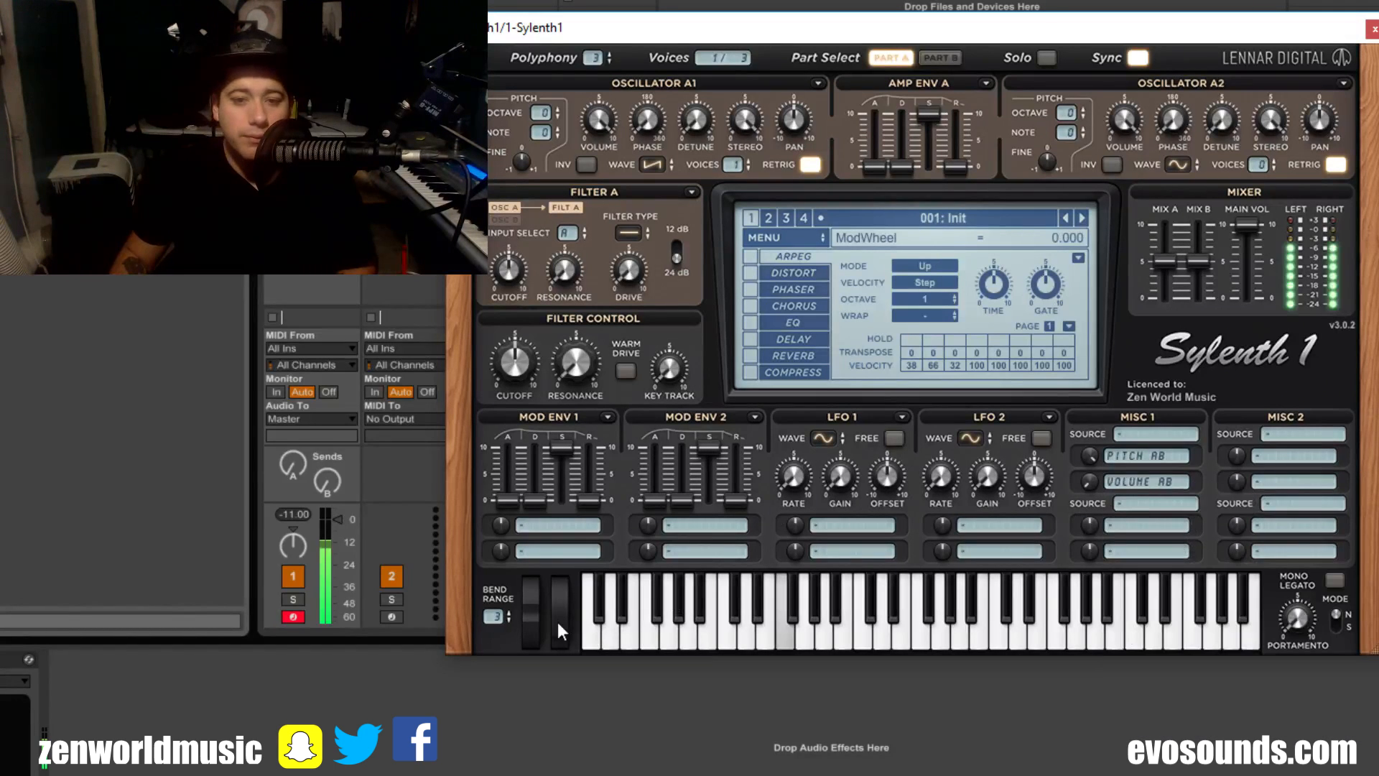
Step: Set the first Misc 1 source to Mod Wheel and sweep the mod wheel upward to audition the routing
left_click_drag(559, 624, 605, 429)
left_click(1181, 433)
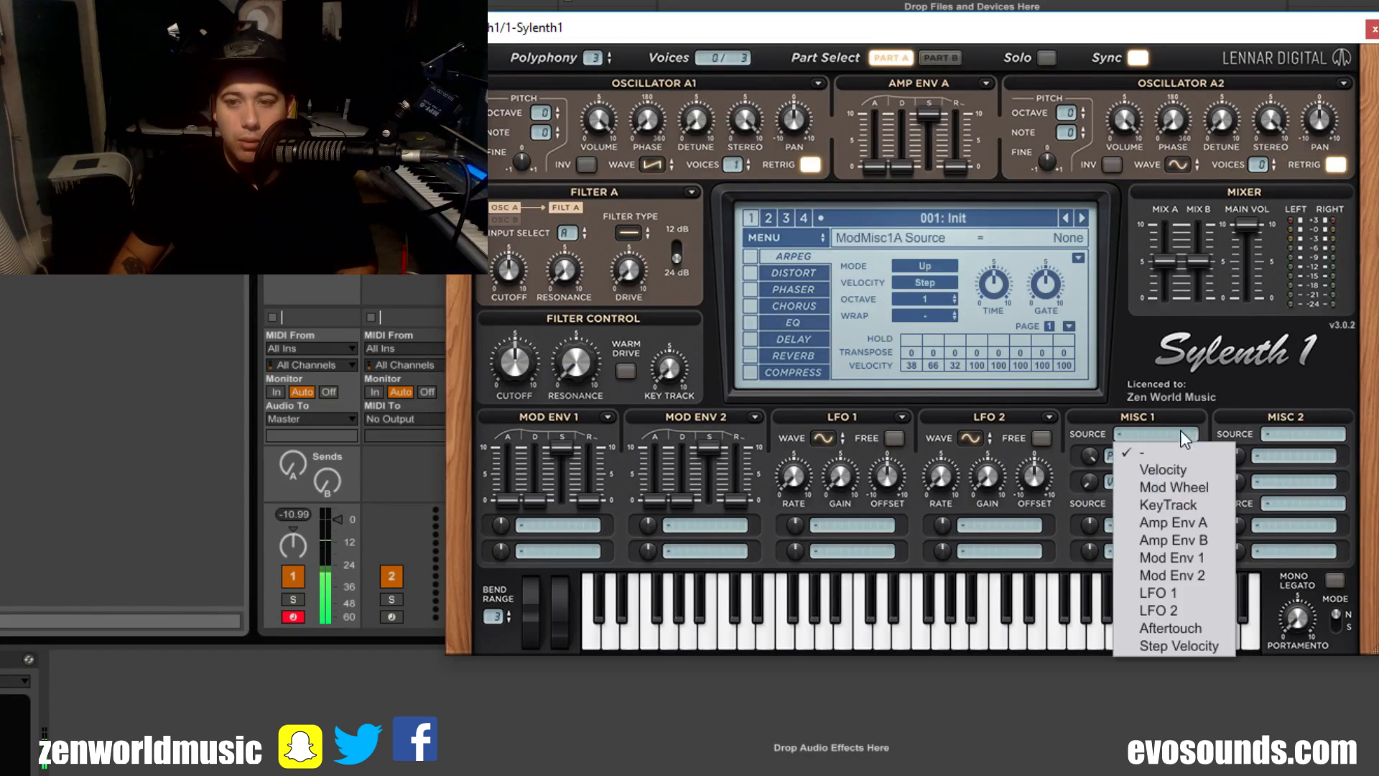
left_click(1213, 490)
left_click_drag(562, 574, 609, 463)
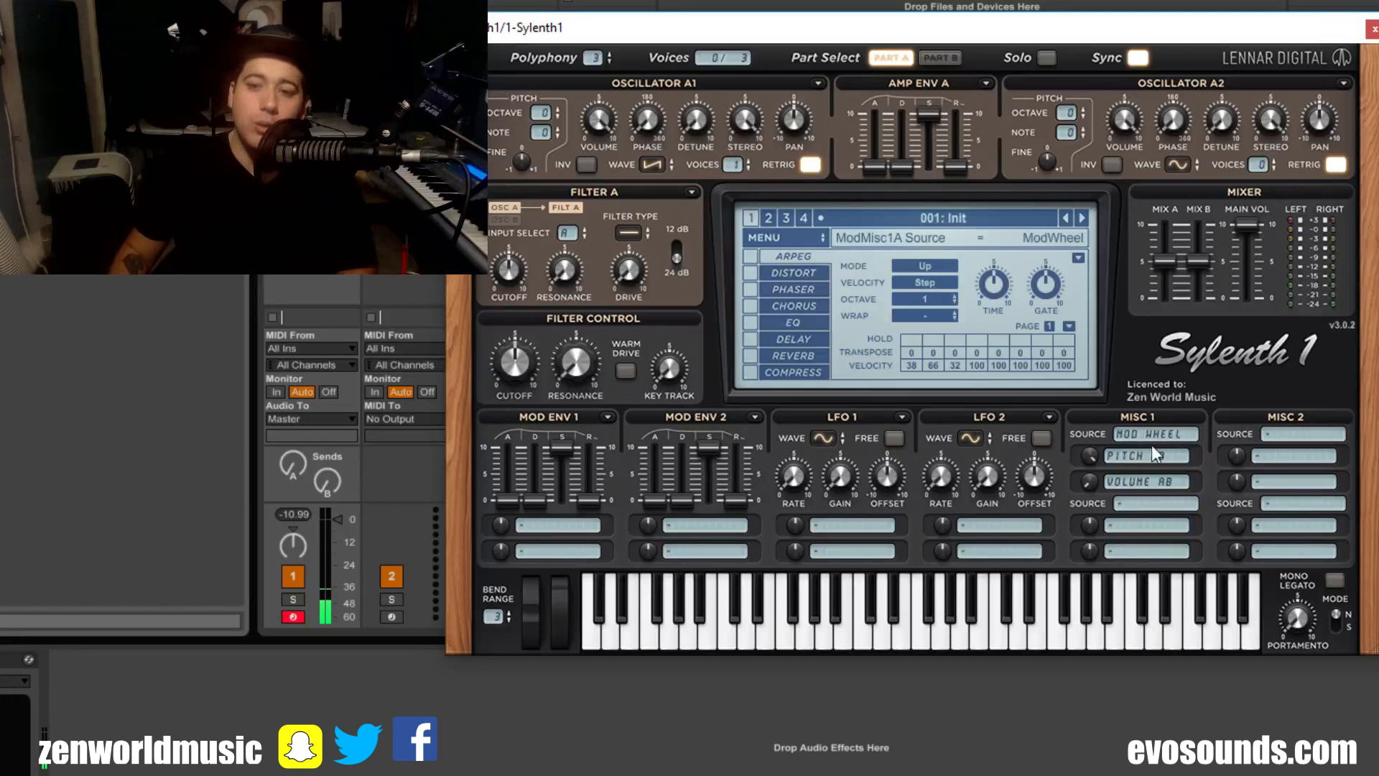
Step: Clear the Volume AB and Pitch AB destinations and the Mod Wheel source from Misc 1
left_click(1166, 480)
left_click(1152, 523)
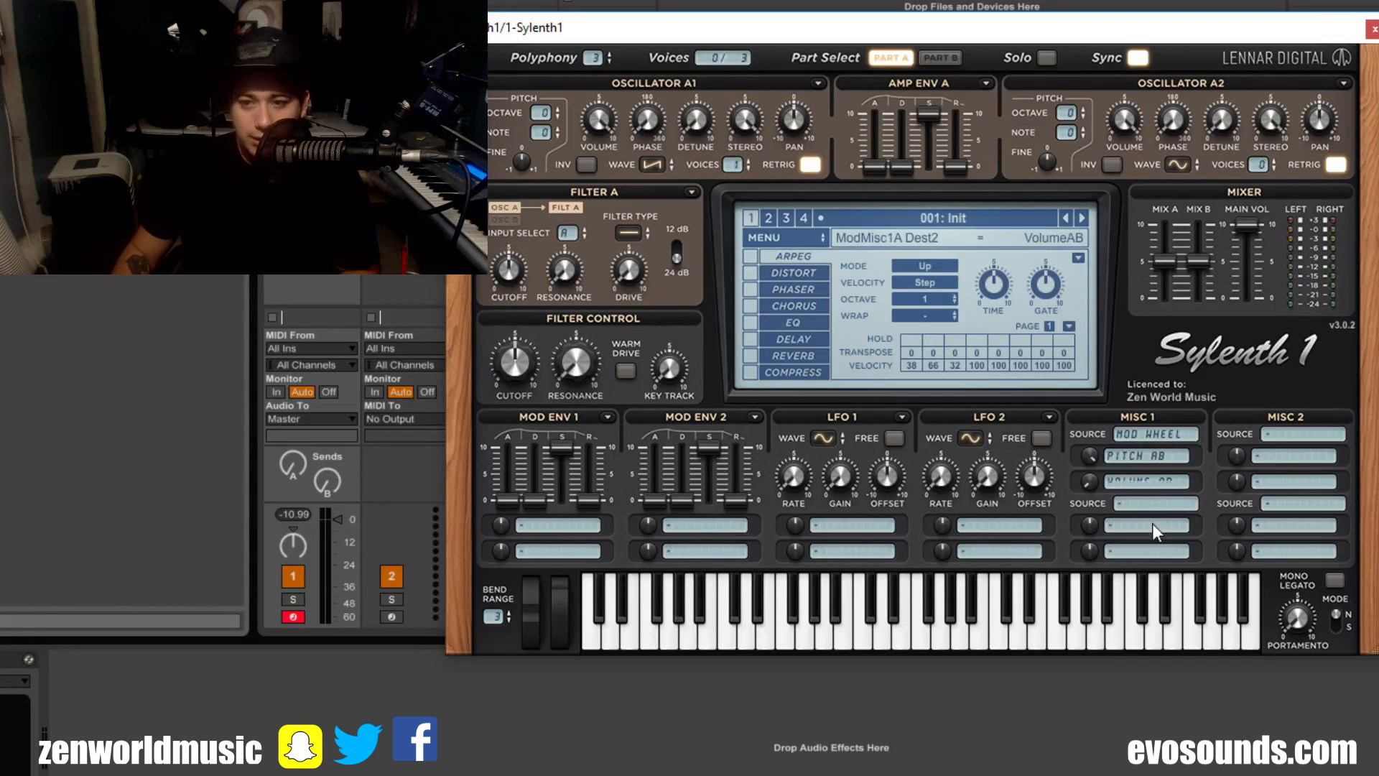
left_click(1137, 464)
left_click(1141, 488)
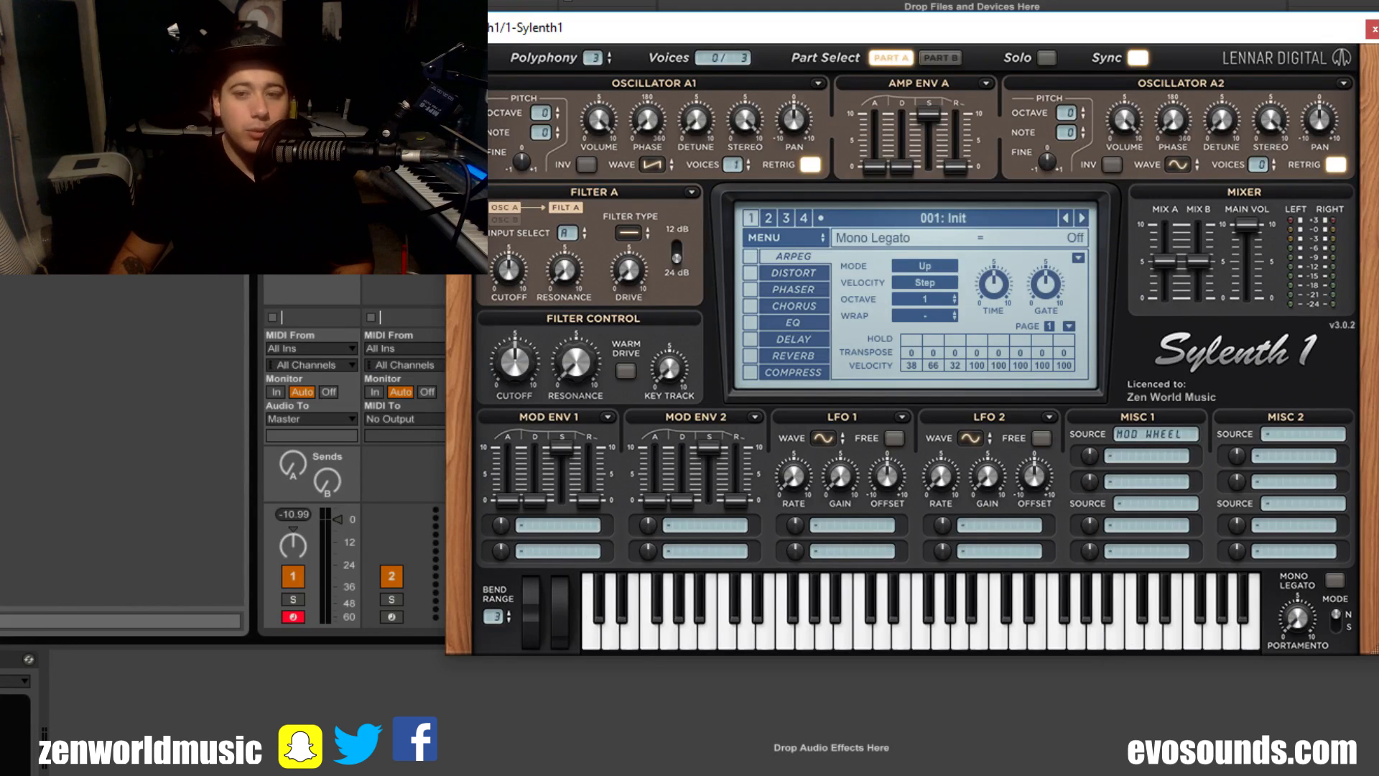
left_click(1140, 438)
left_click(1157, 460)
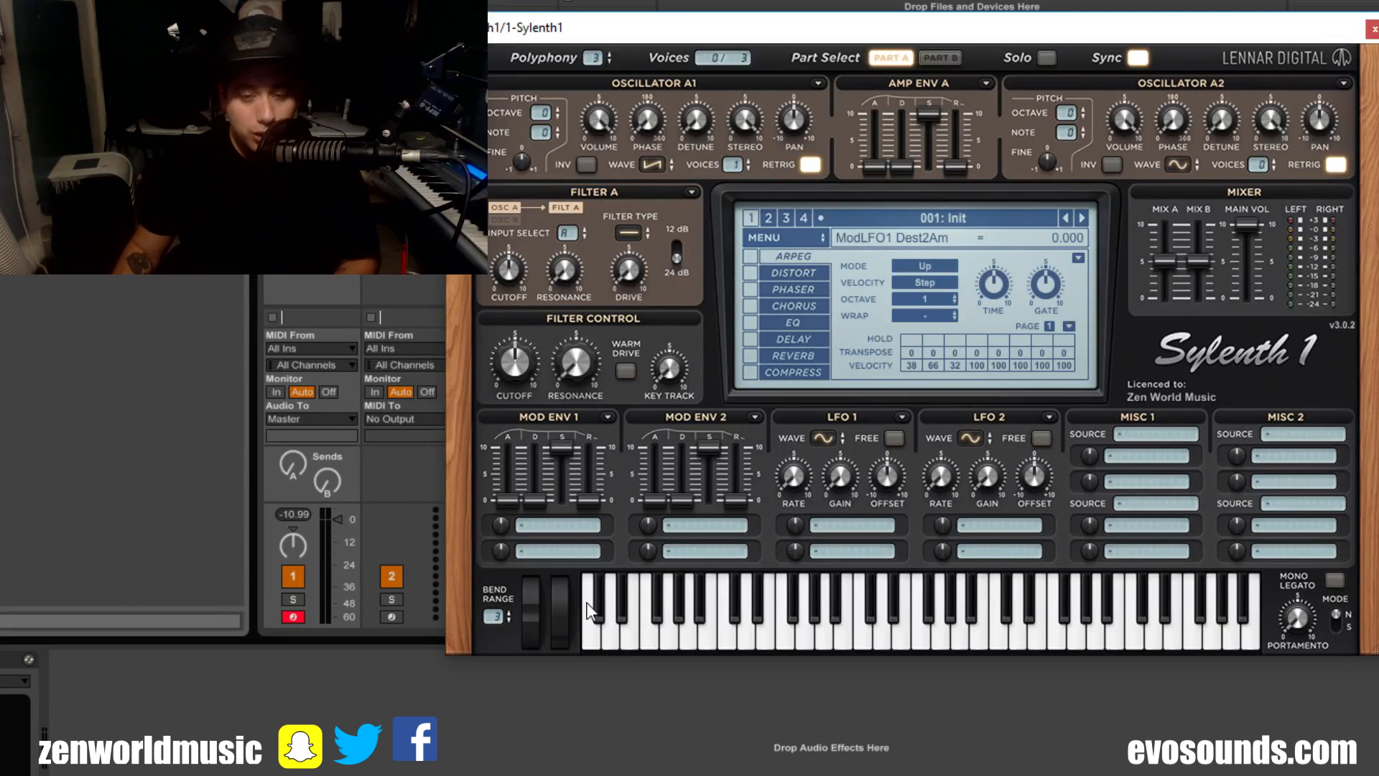
Step: Raise the bend range to 24 and sweep the pitch bend wheel to hear its effect
left_click_drag(540, 616, 574, 514)
left_click_drag(601, 644, 602, 646)
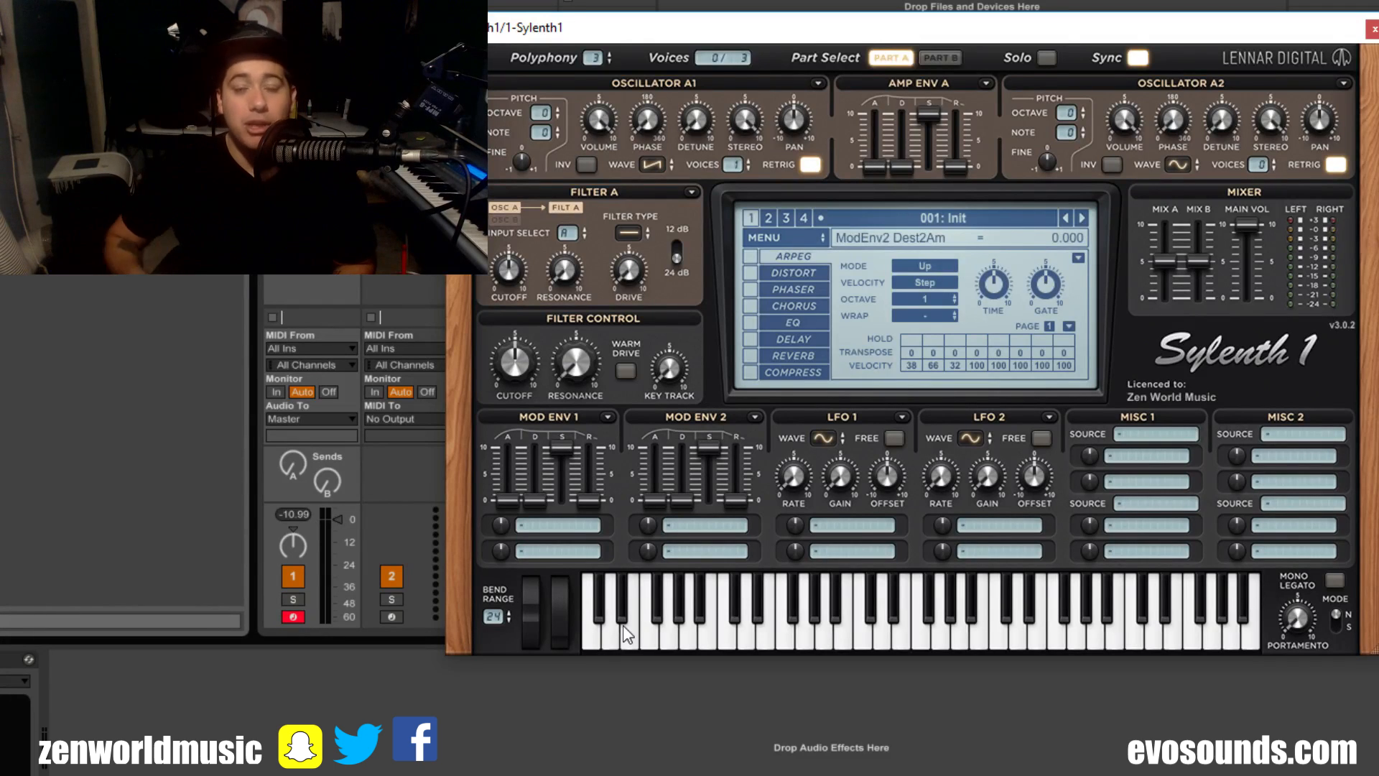
left_click_drag(533, 615, 550, 573)
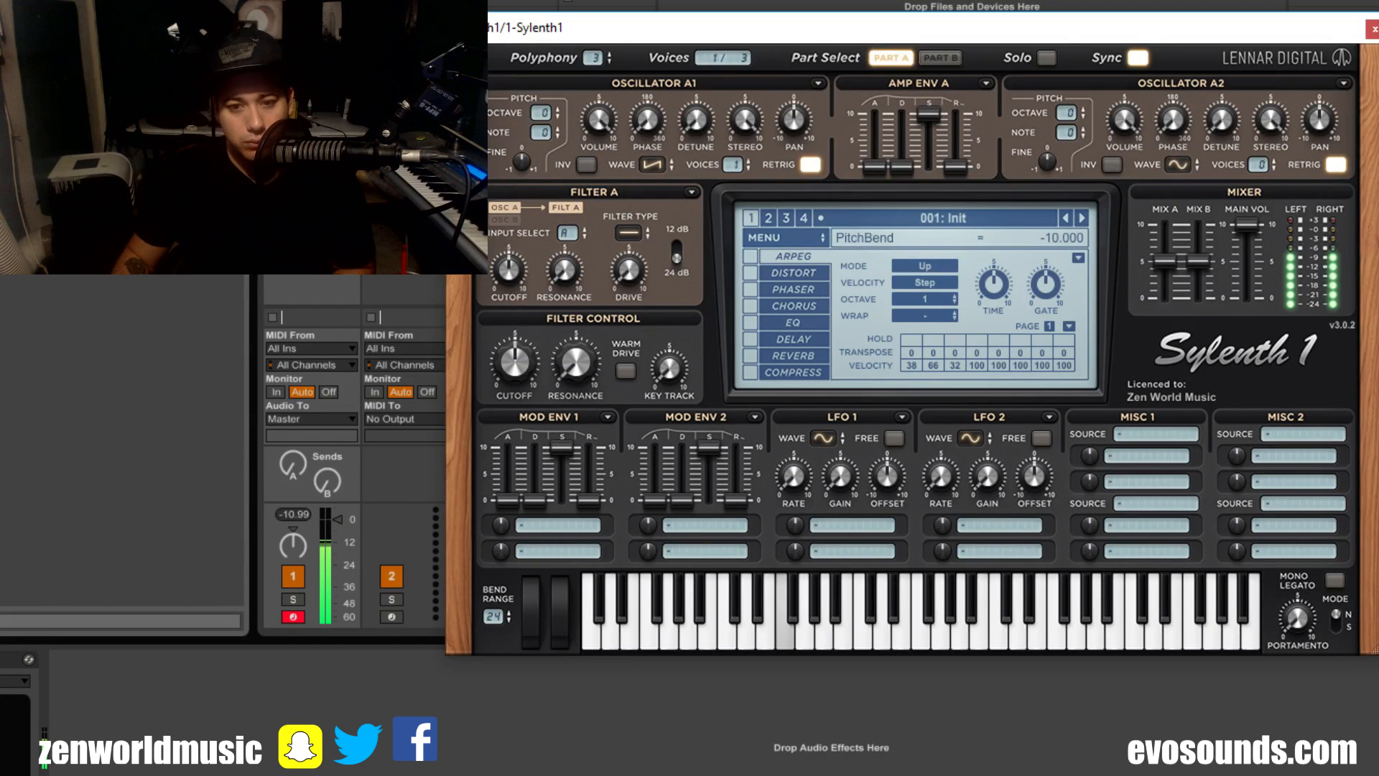
Step: Lower the bend range to 2 and push the pitch bend wheel up to 10
left_click_drag(509, 617, 505, 695)
left_click_drag(533, 615, 556, 411)
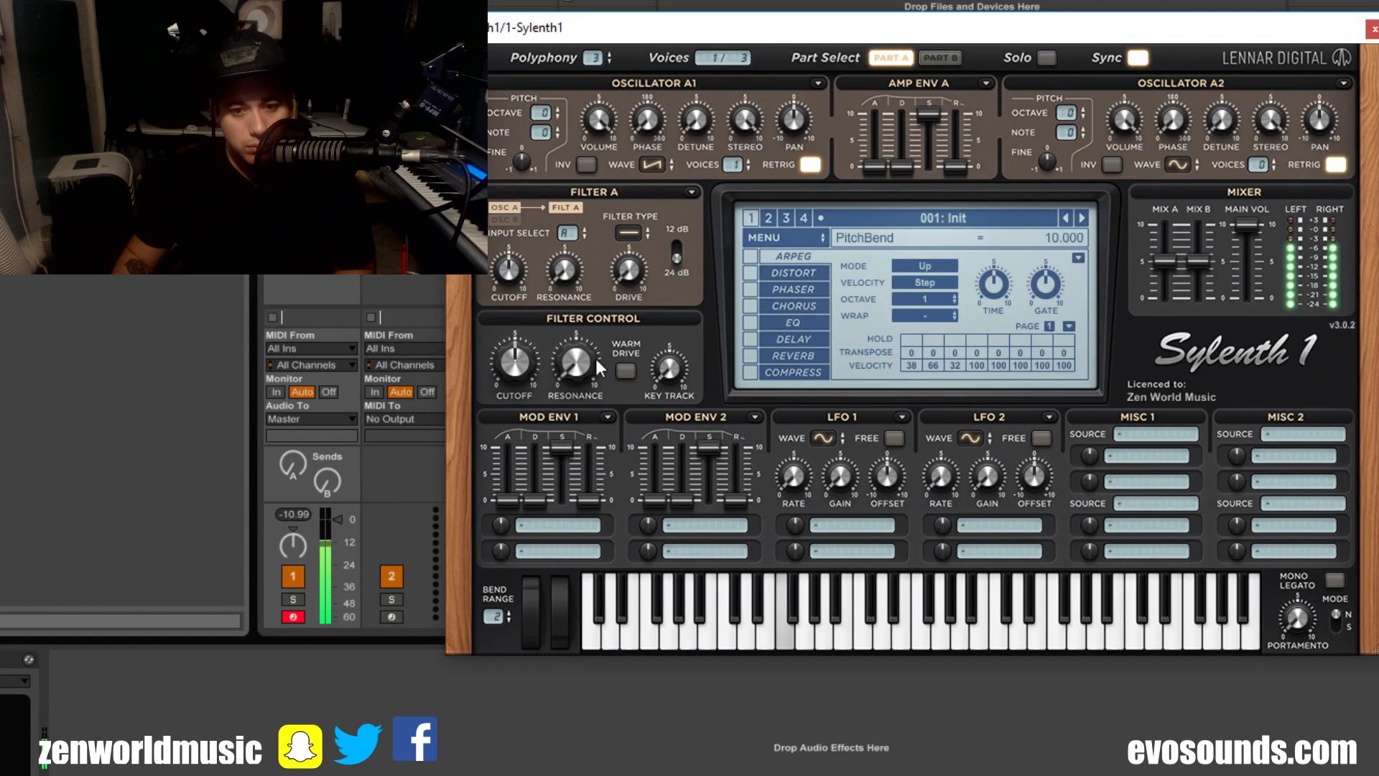
left_click_drag(596, 360, 618, 324)
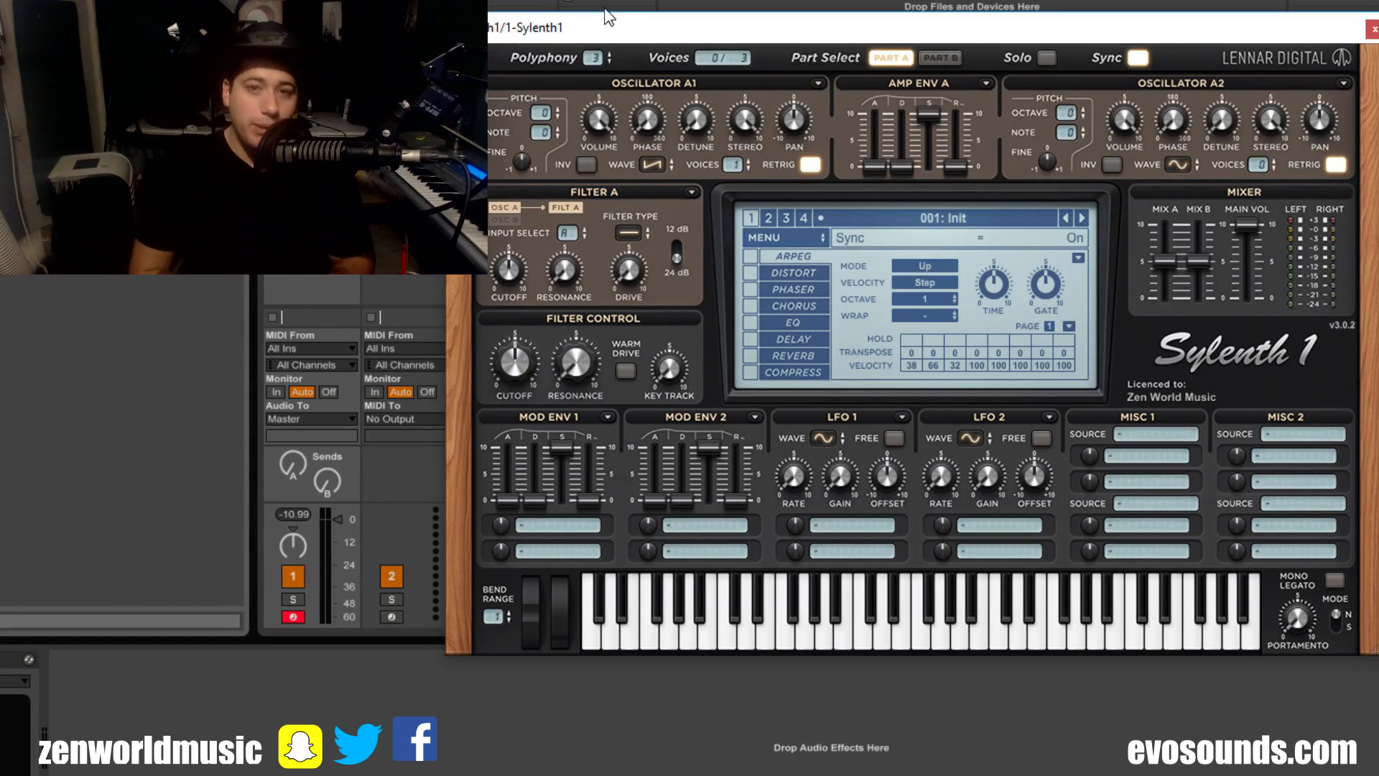
Step: Step the polyphony through 6, 7 and 4 down to 0, and raise Oscillator A1 to 8 voices
mouse_move(594, 61)
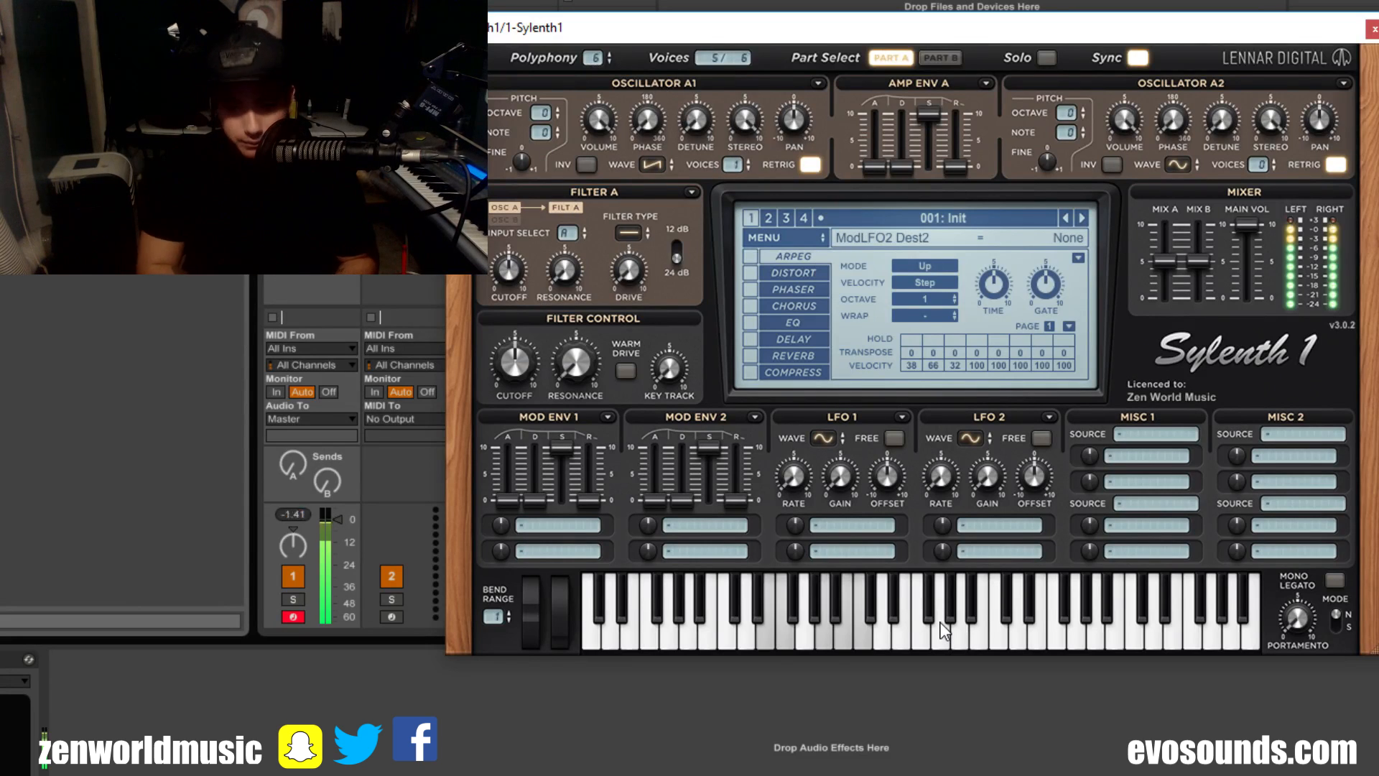
left_click_drag(593, 58, 561, 225)
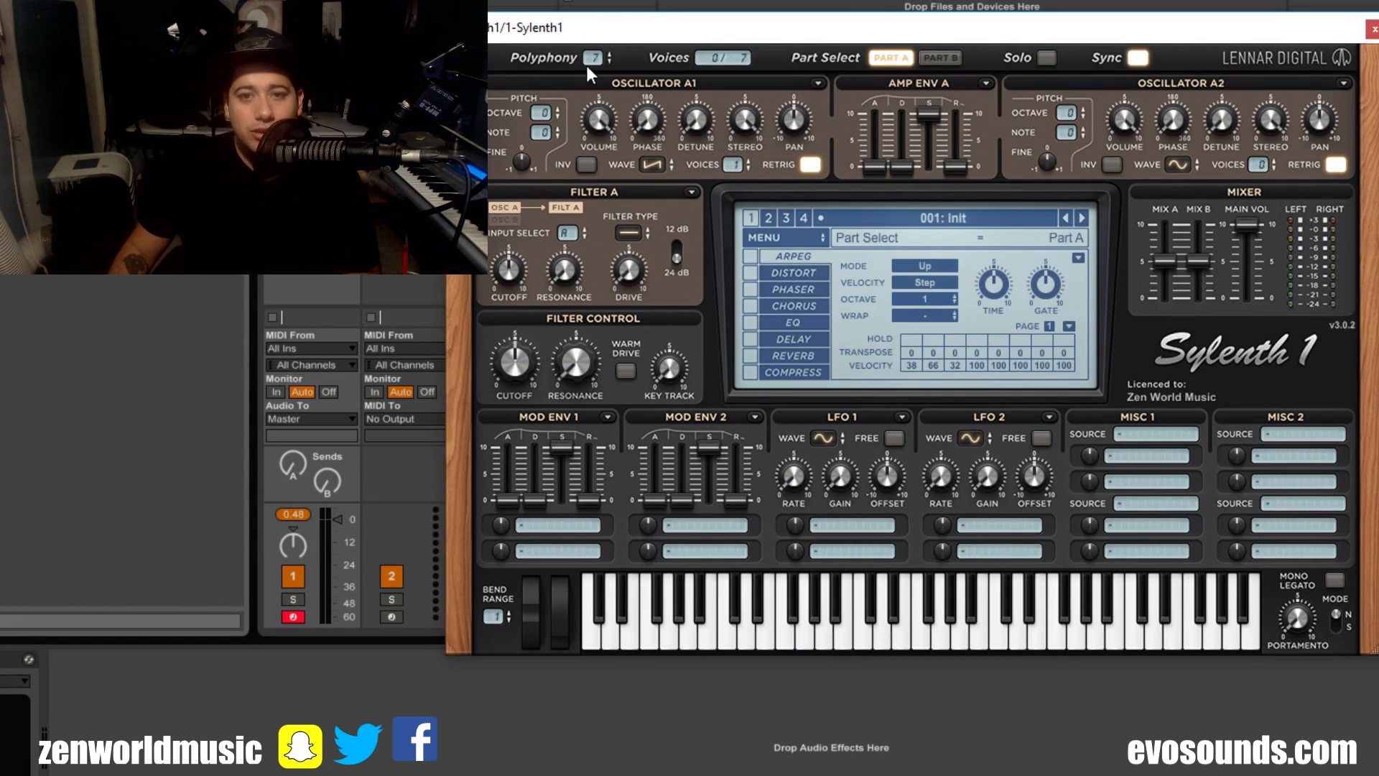
left_click_drag(595, 63, 593, 103)
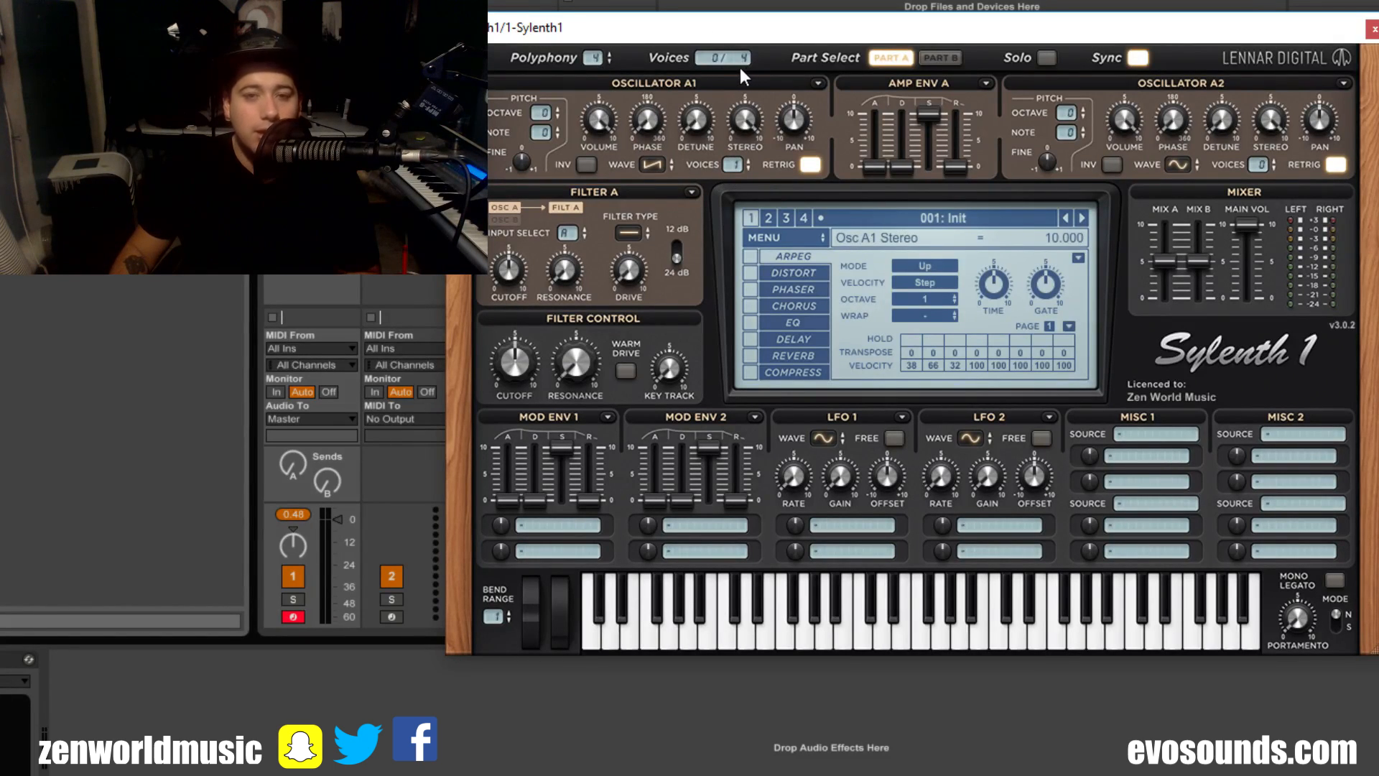
left_click_drag(588, 117, 614, 106)
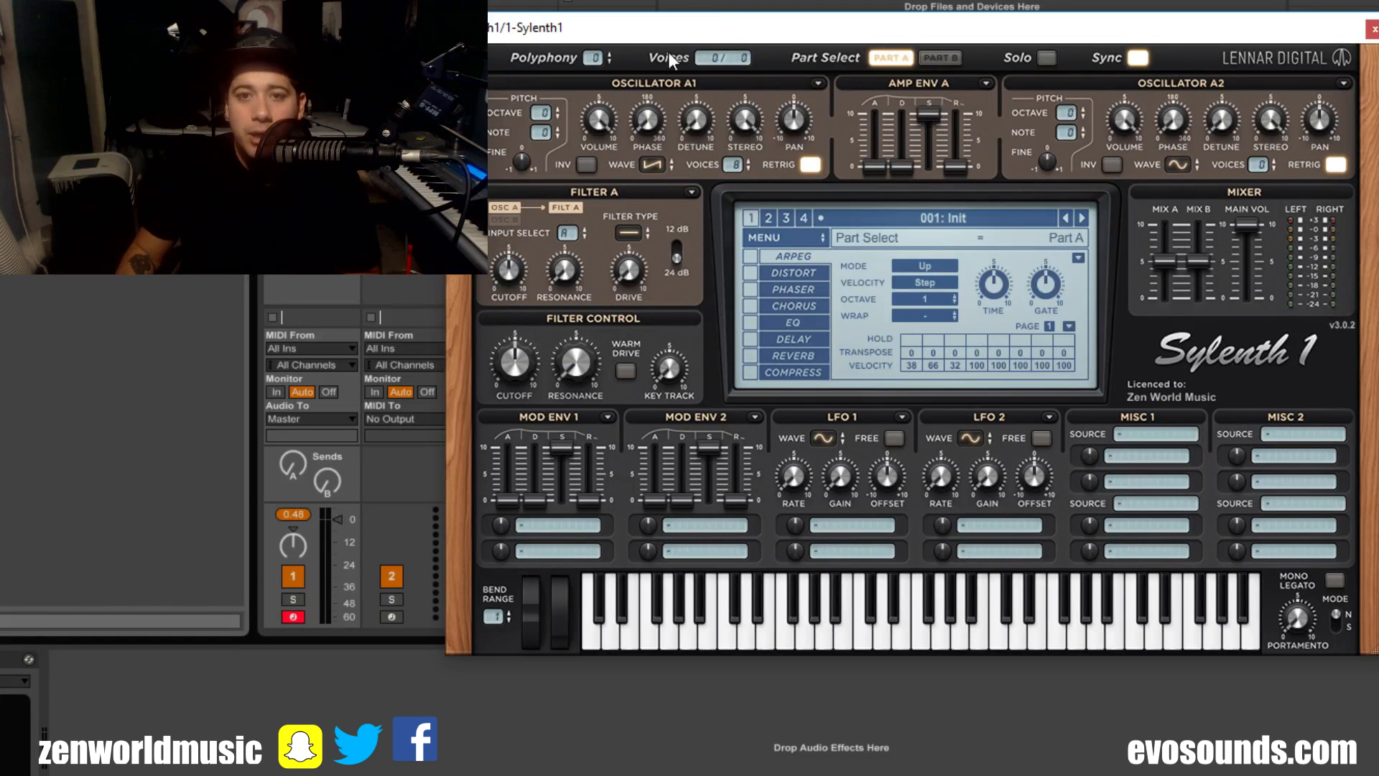
Step: Try the Solo switch and flip to Part B and back to Part A
left_click(1046, 55)
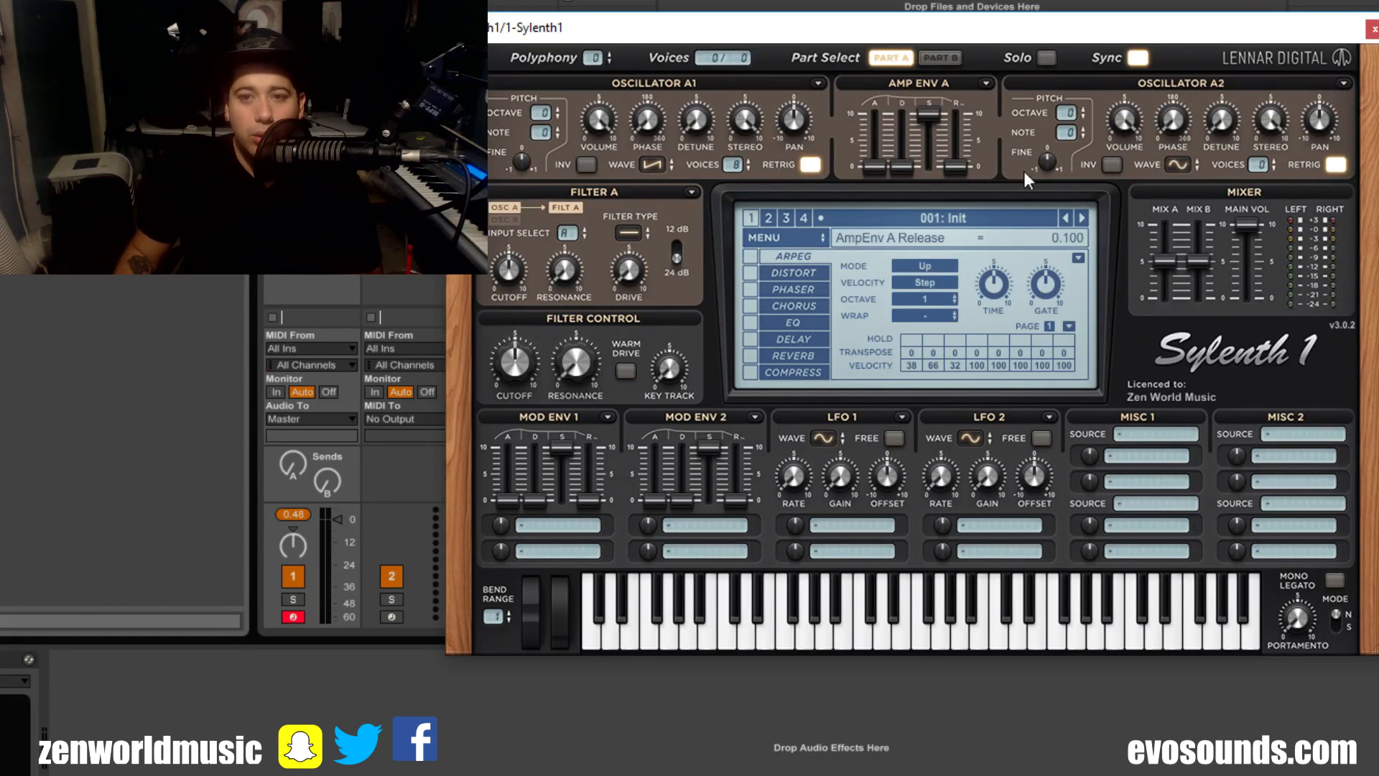
left_click(925, 57)
left_click(901, 56)
Step: Reset the current preset to the initial patch
left_click(812, 237)
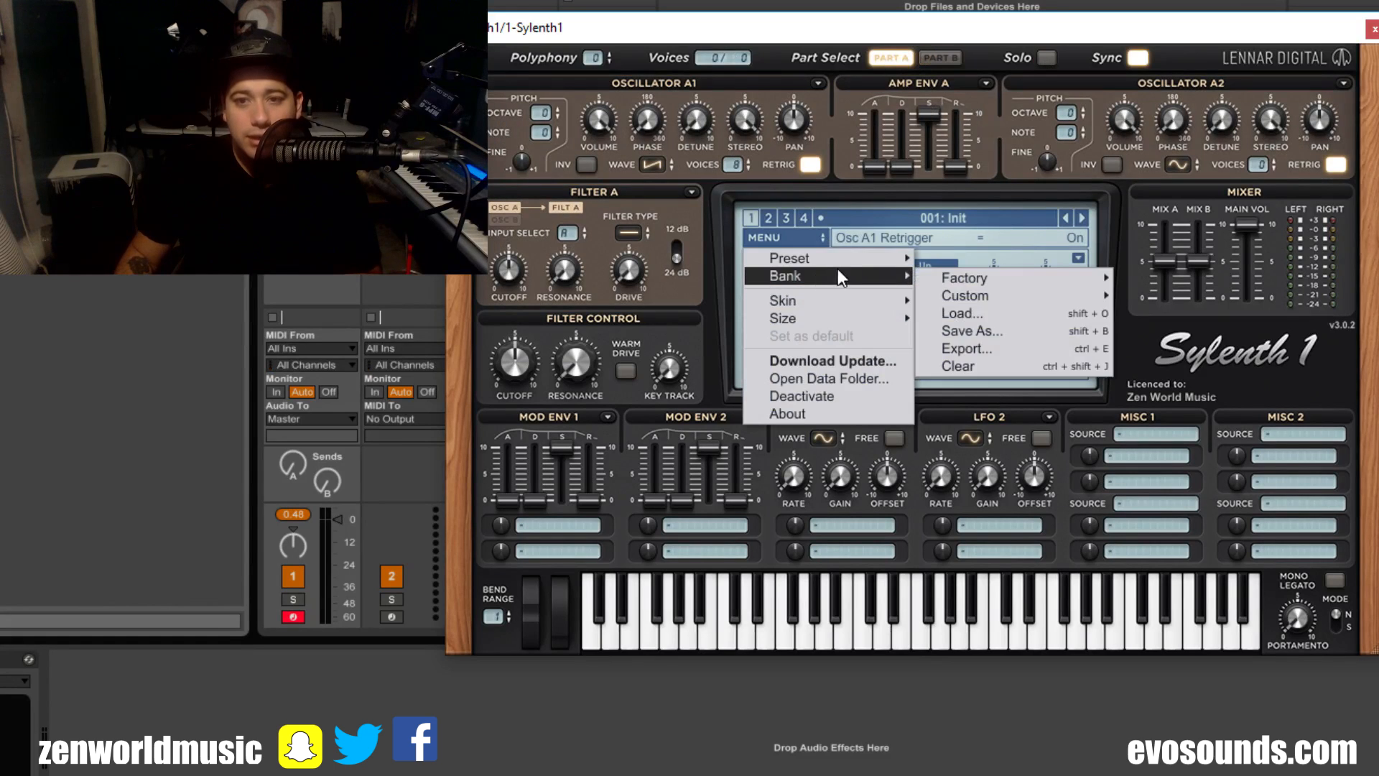
mouse_move(862, 259)
left_click(1080, 332)
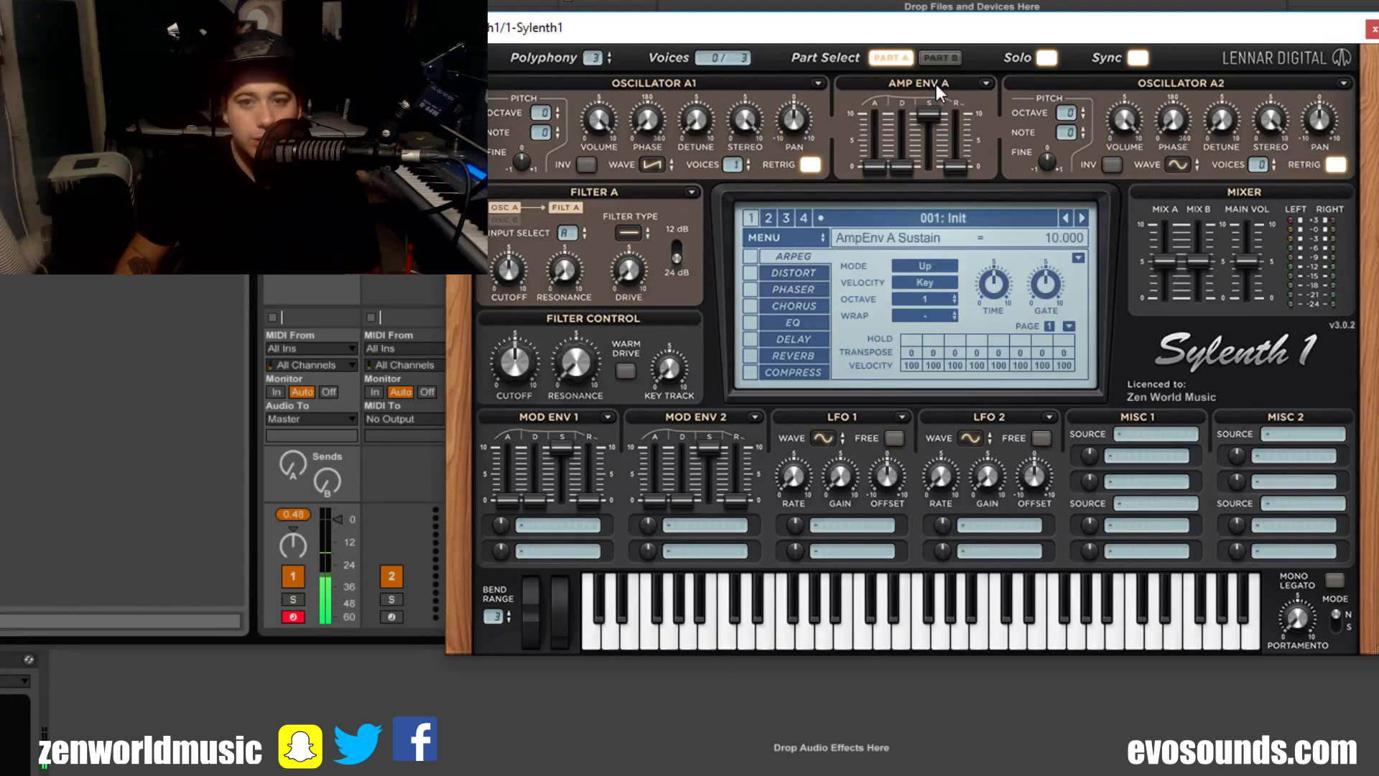
Step: In Part B, set Oscillator B1 to a Triangle waveform with 8 voices and switch Solo on
left_click(939, 59)
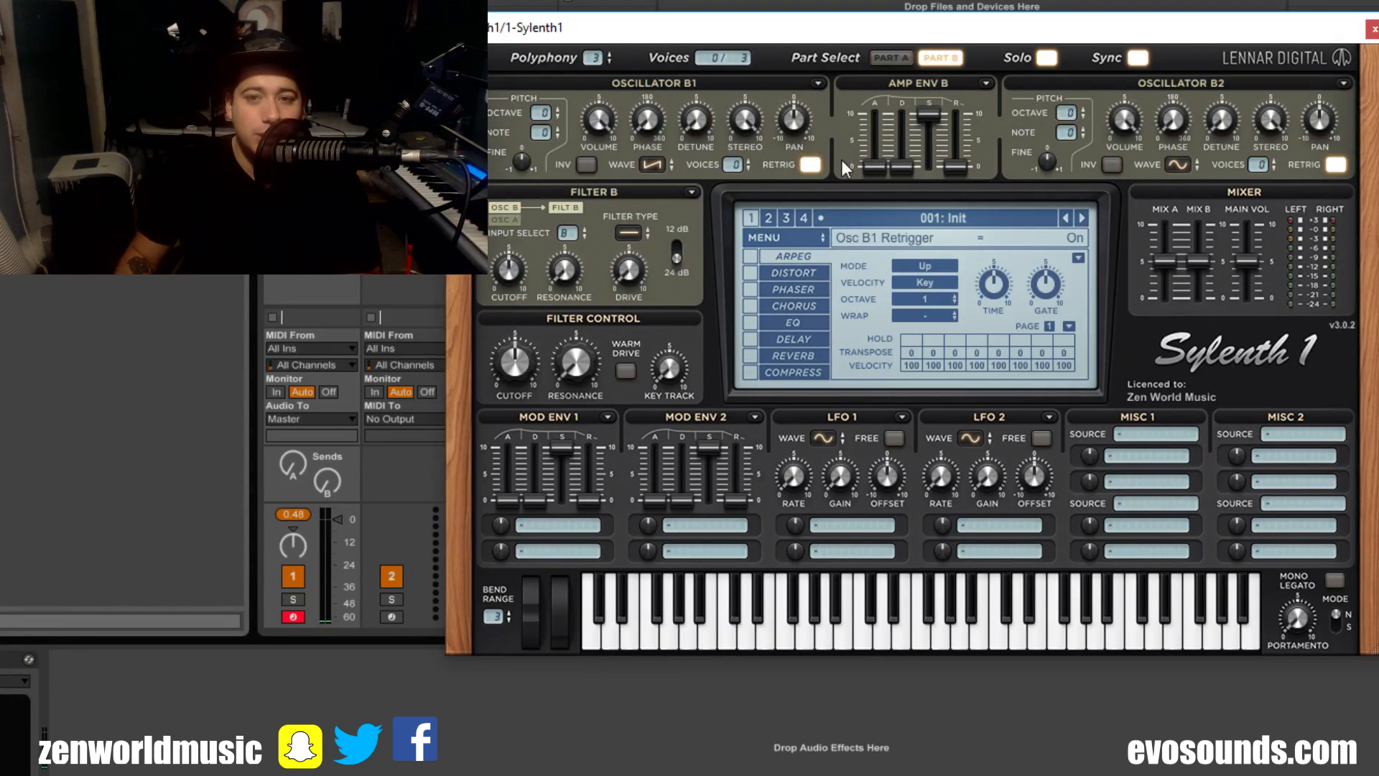
left_click(689, 219)
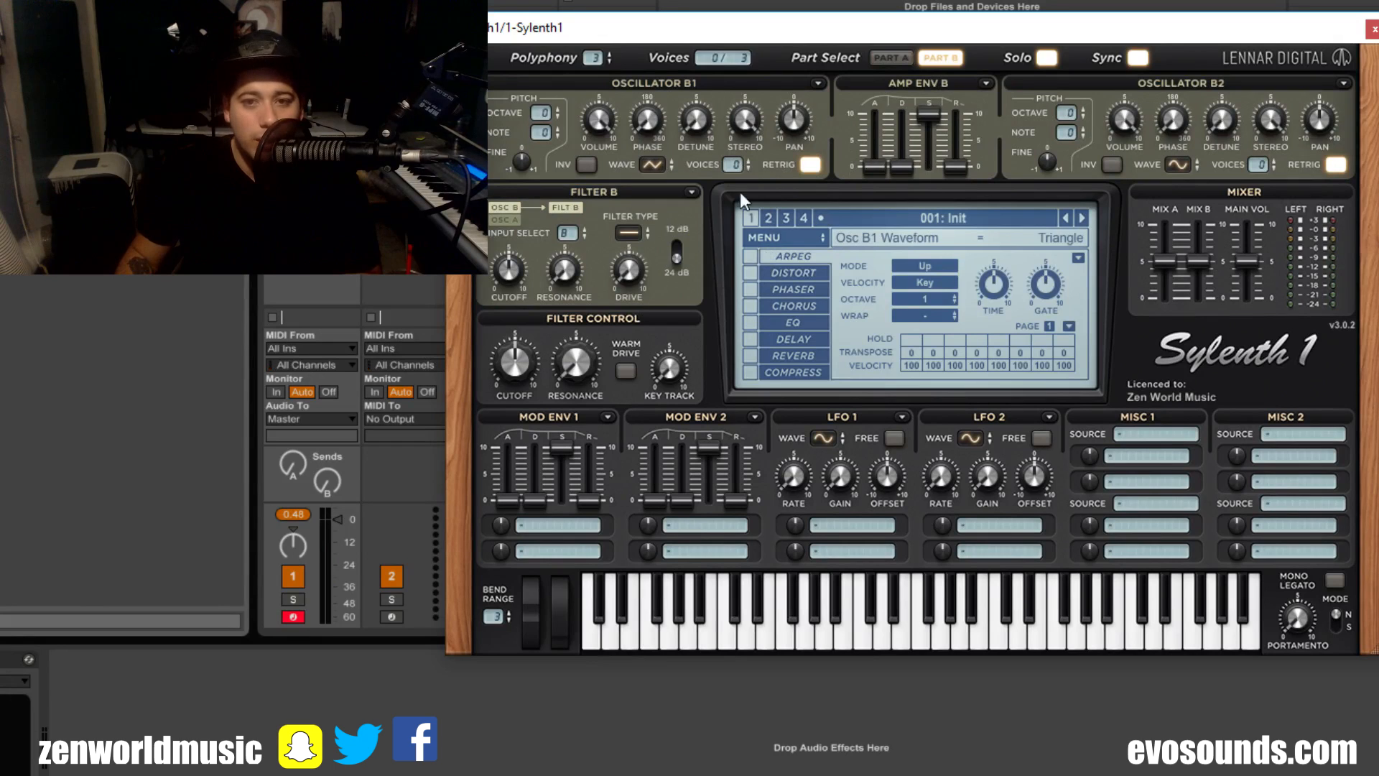
scroll(732, 165, "up", 8)
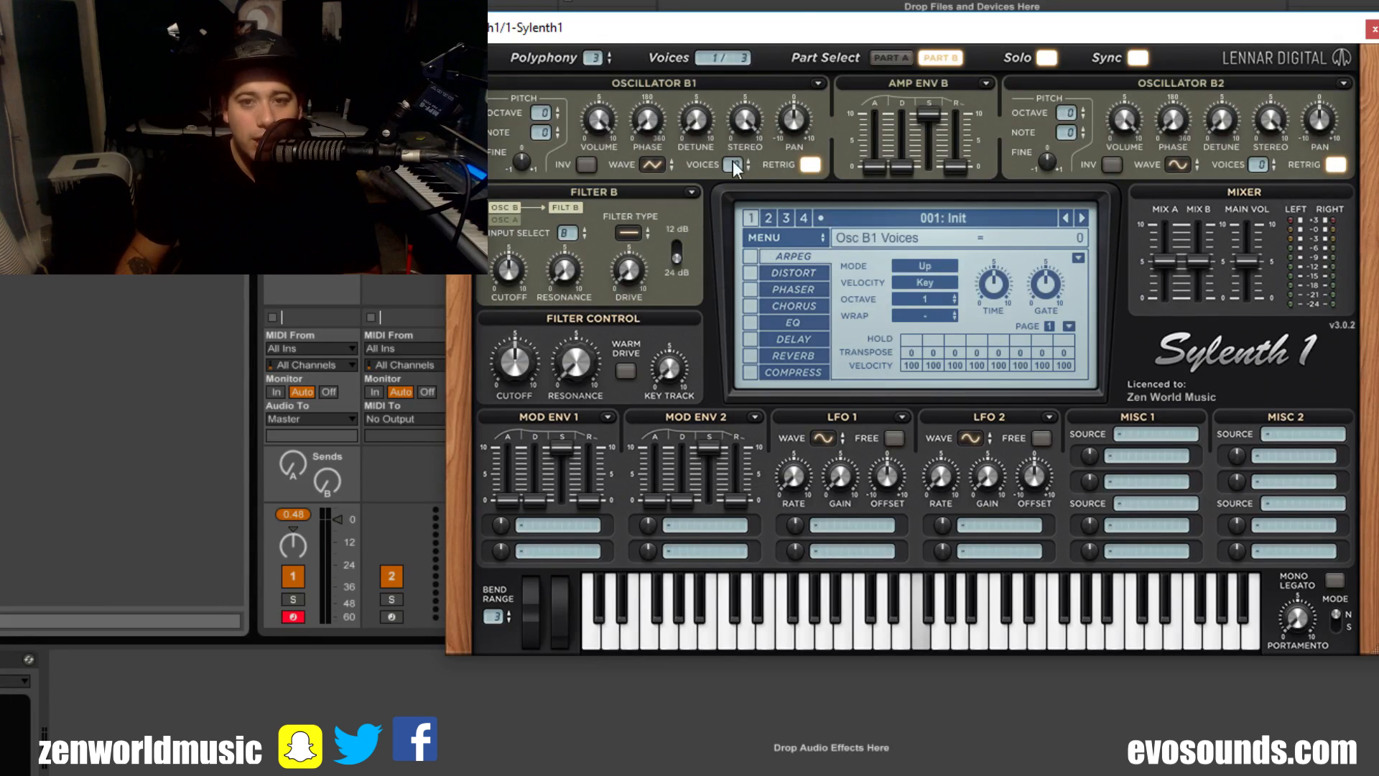
left_click(1050, 57)
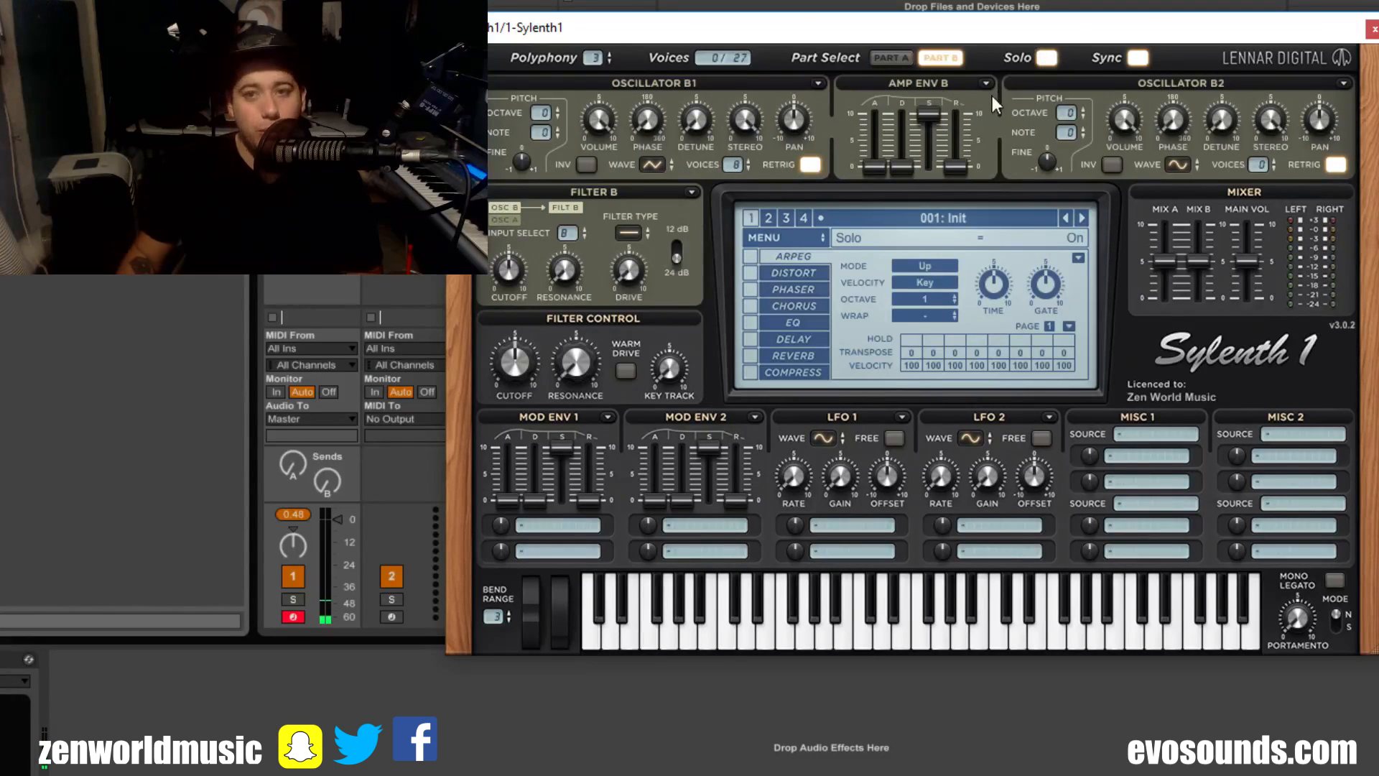
Step: Switch Solo off and flip between Part A and Part B, ending on Part A
left_click(1054, 61)
left_click(930, 63)
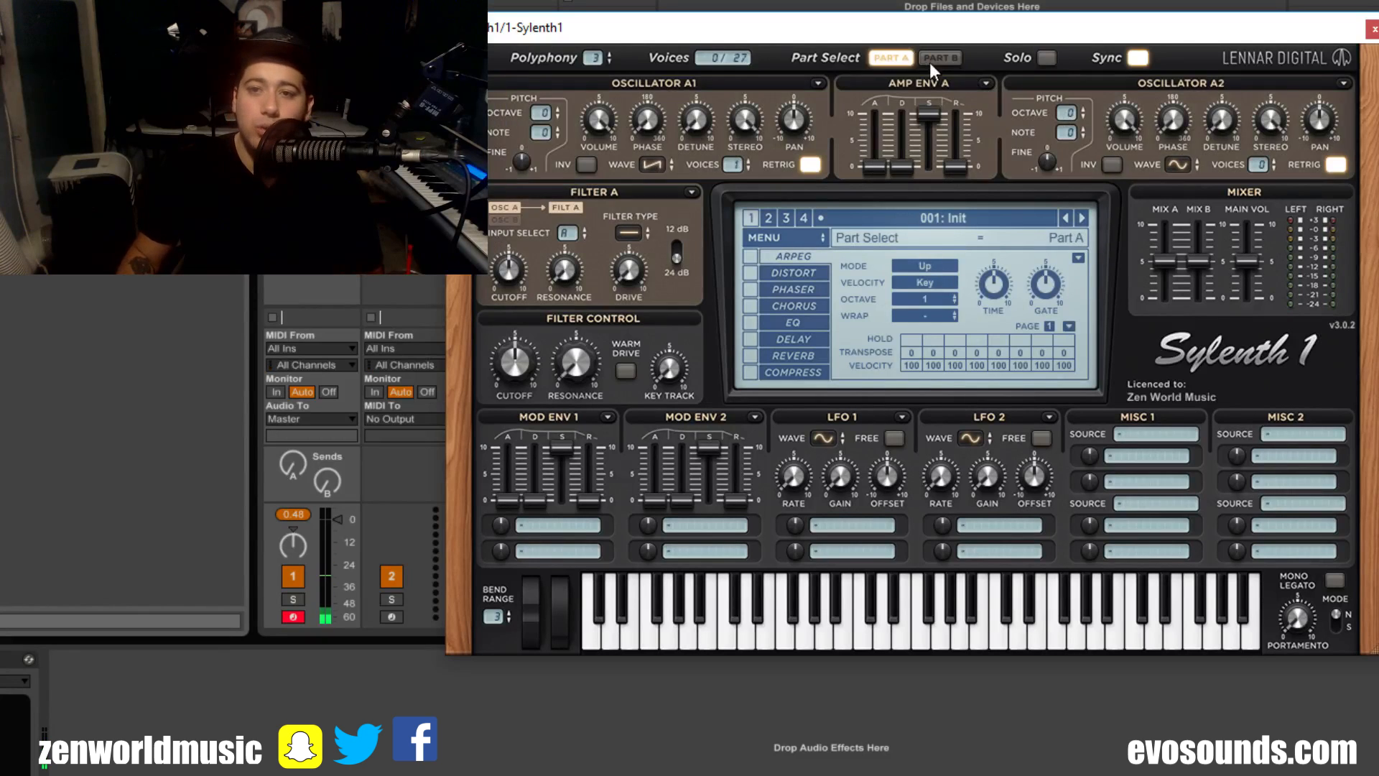
left_click(929, 63)
left_click(925, 62)
left_click(888, 64)
left_click(888, 60)
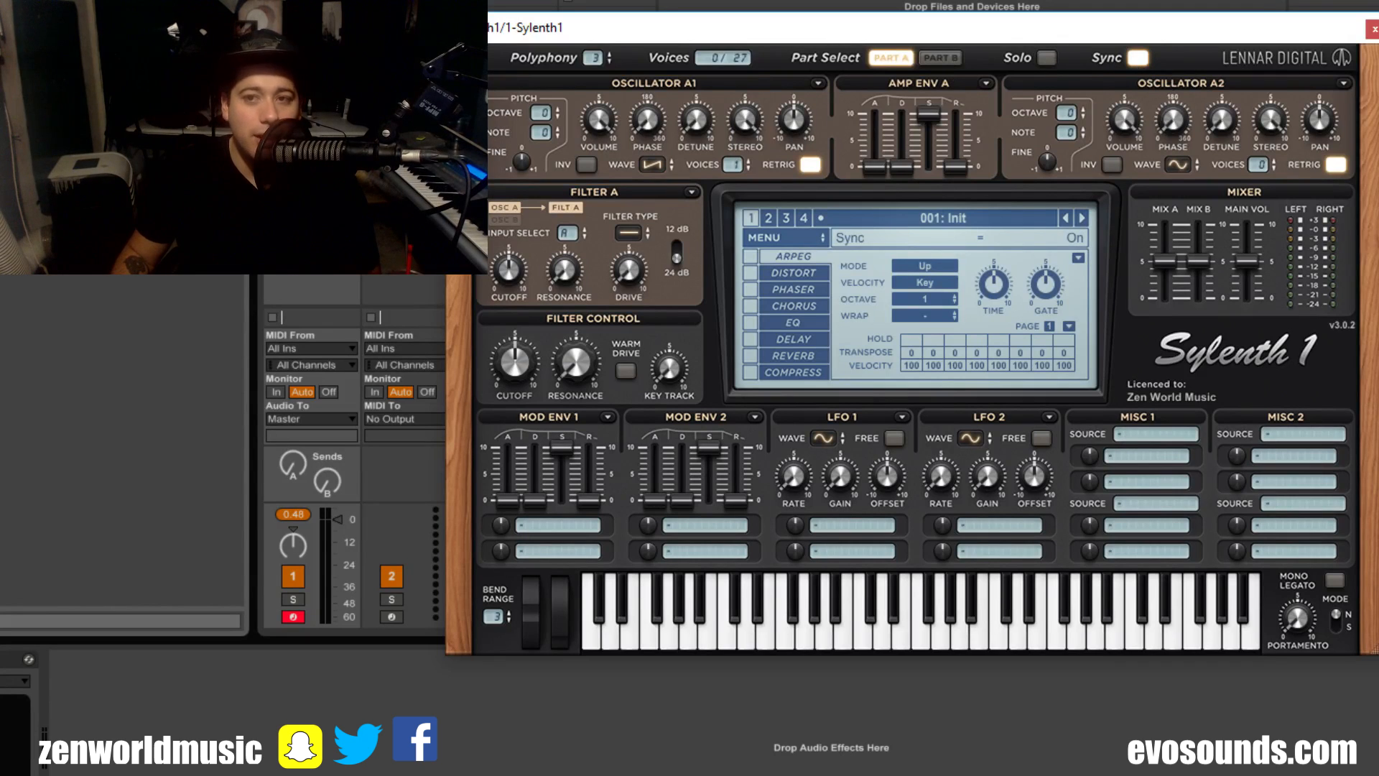
Step: Show the compressor settings and raise the mixer's main volume slightly
left_click(793, 372)
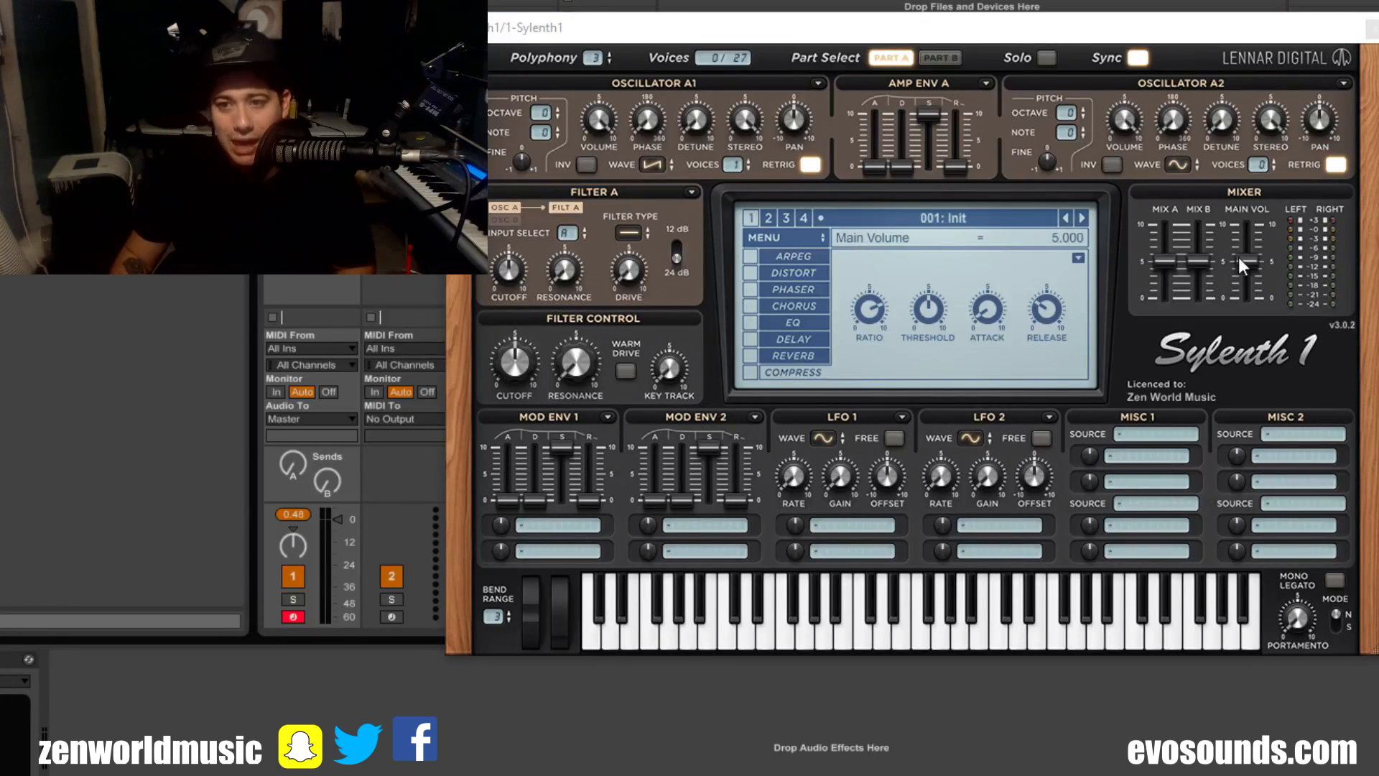
left_click_drag(1238, 257, 1227, 273)
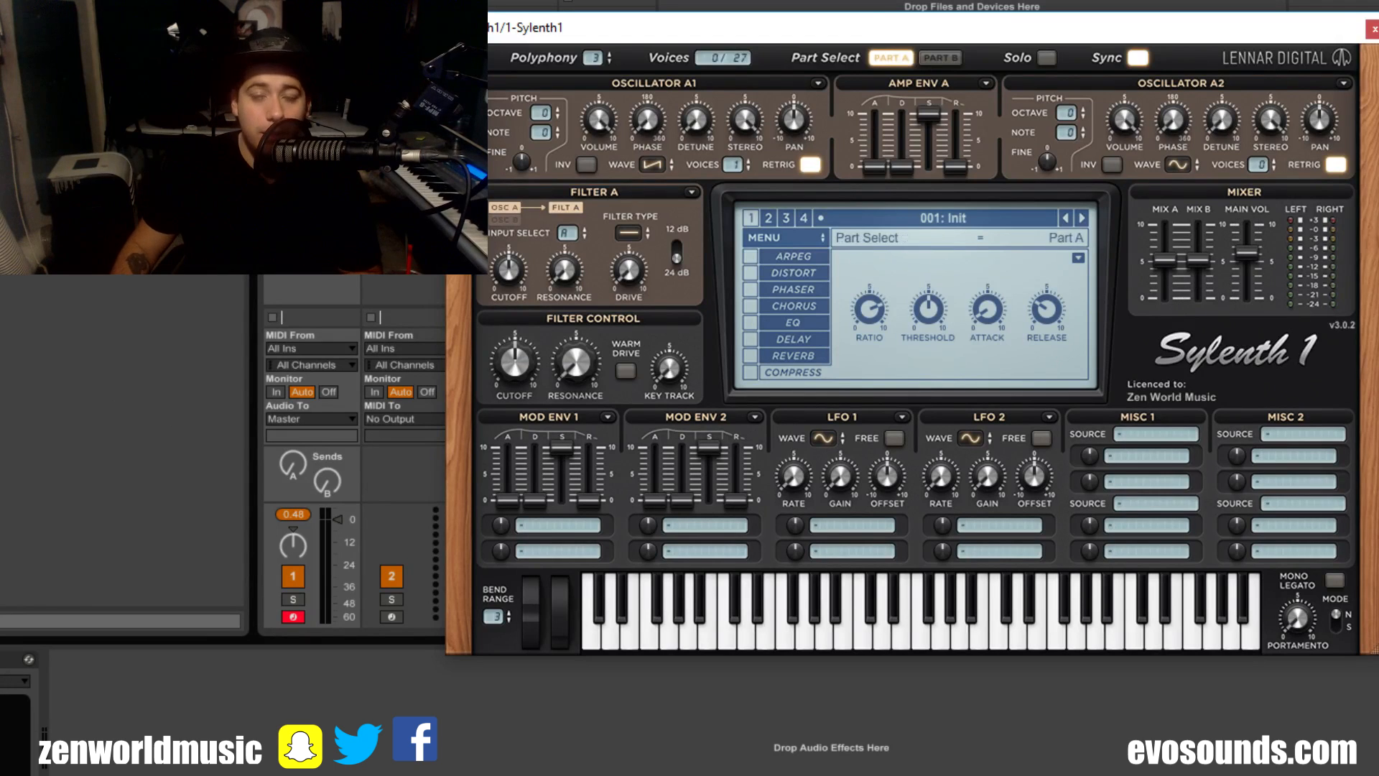
Step: Switch on Mono Legato and Solo with Part A selected
left_click(1336, 581)
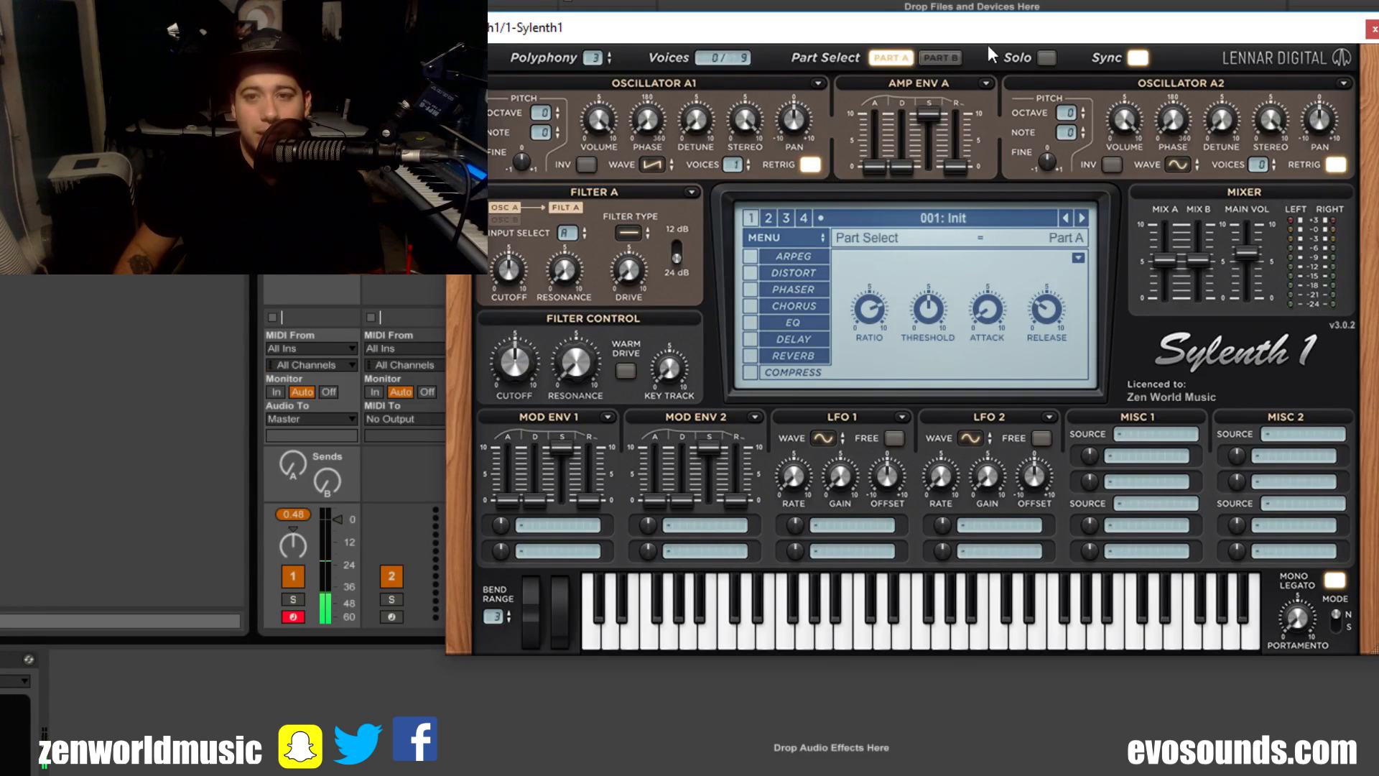
left_click(1053, 61)
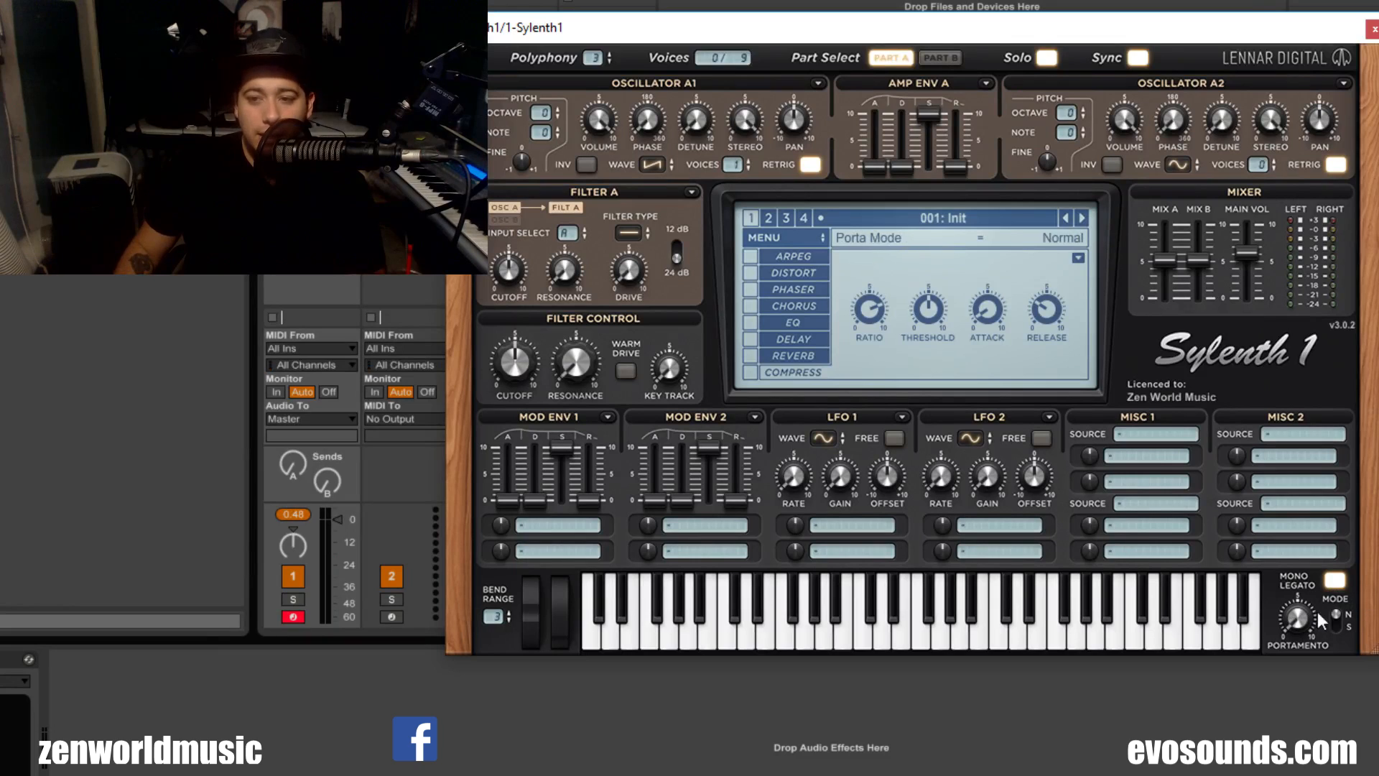
Step: Try portamento times of 13.631 ms and 208.487 ms, switching the portamento mode to Slide and back to Normal
left_click_drag(1299, 619, 1377, 587)
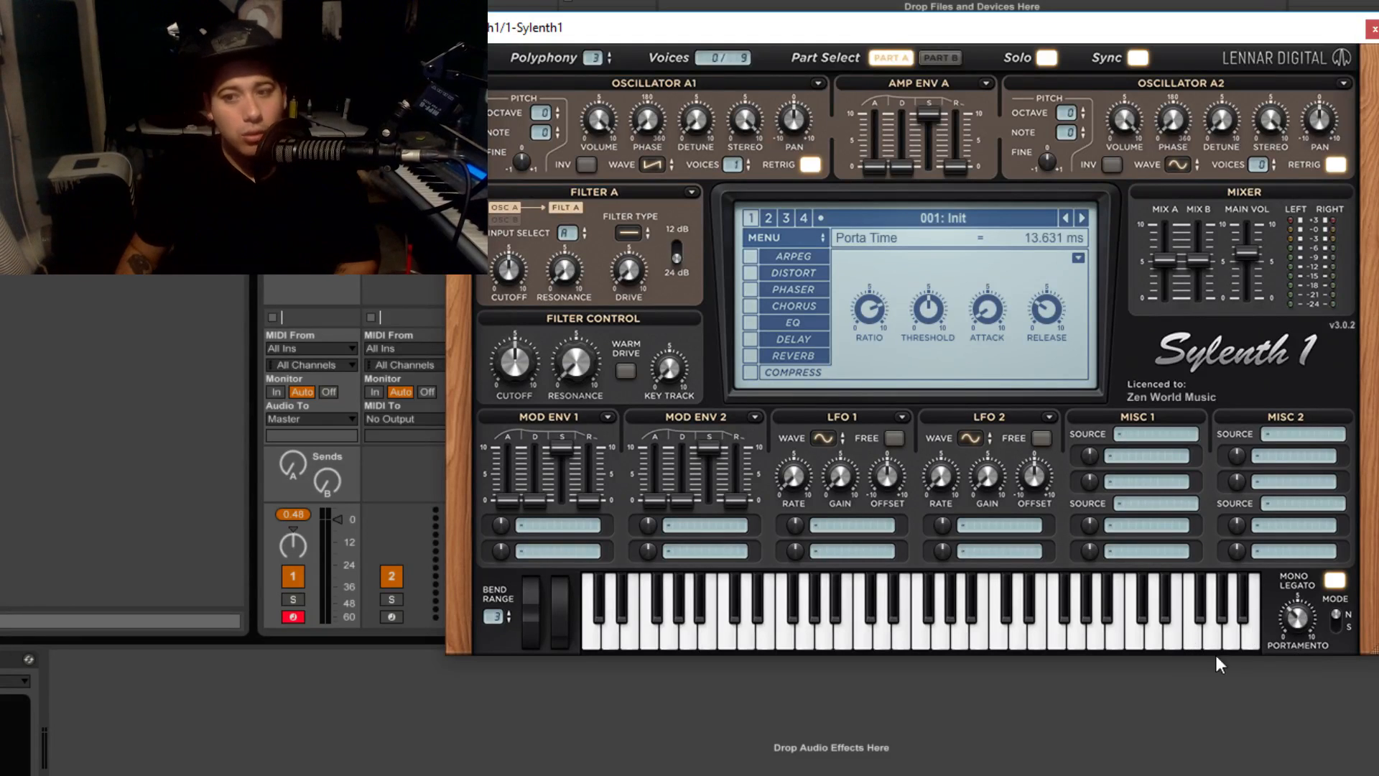
left_click(1346, 627)
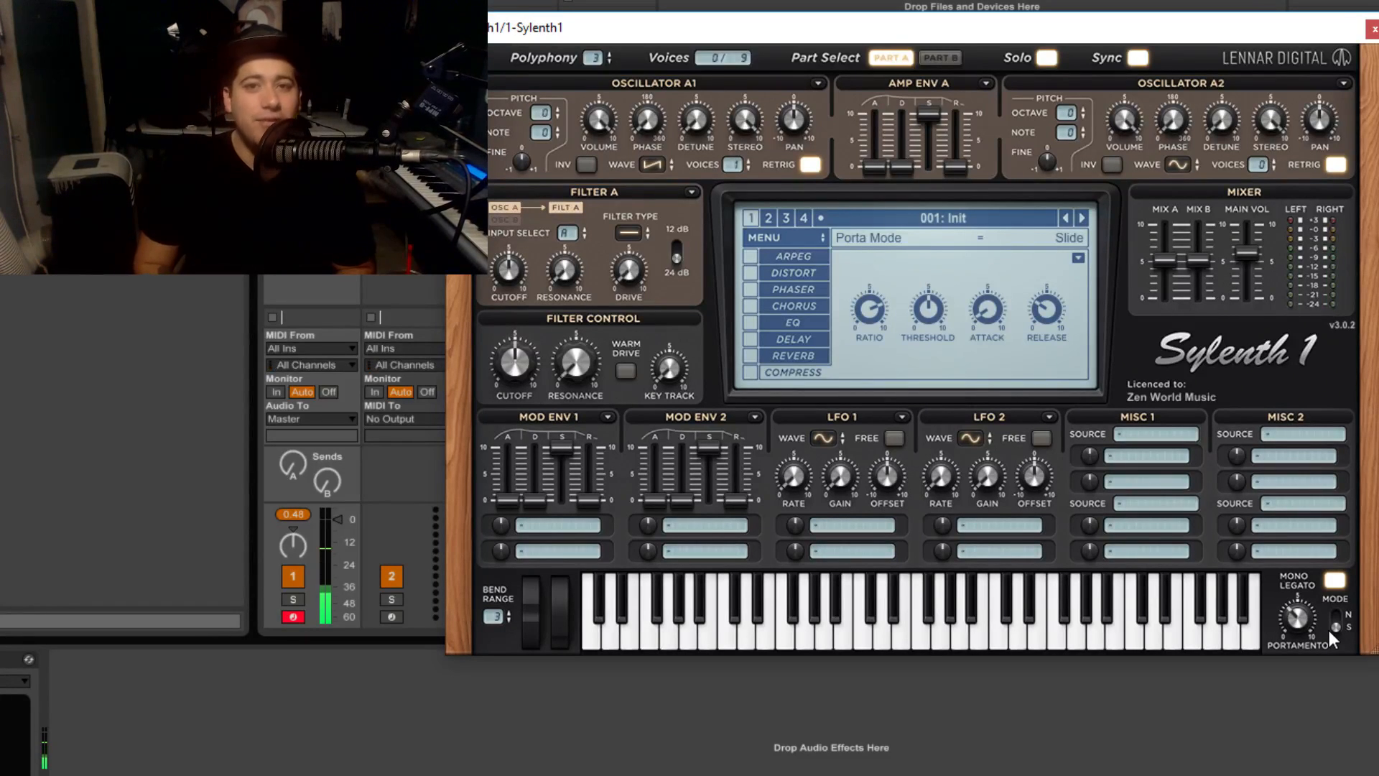
left_click(1329, 631)
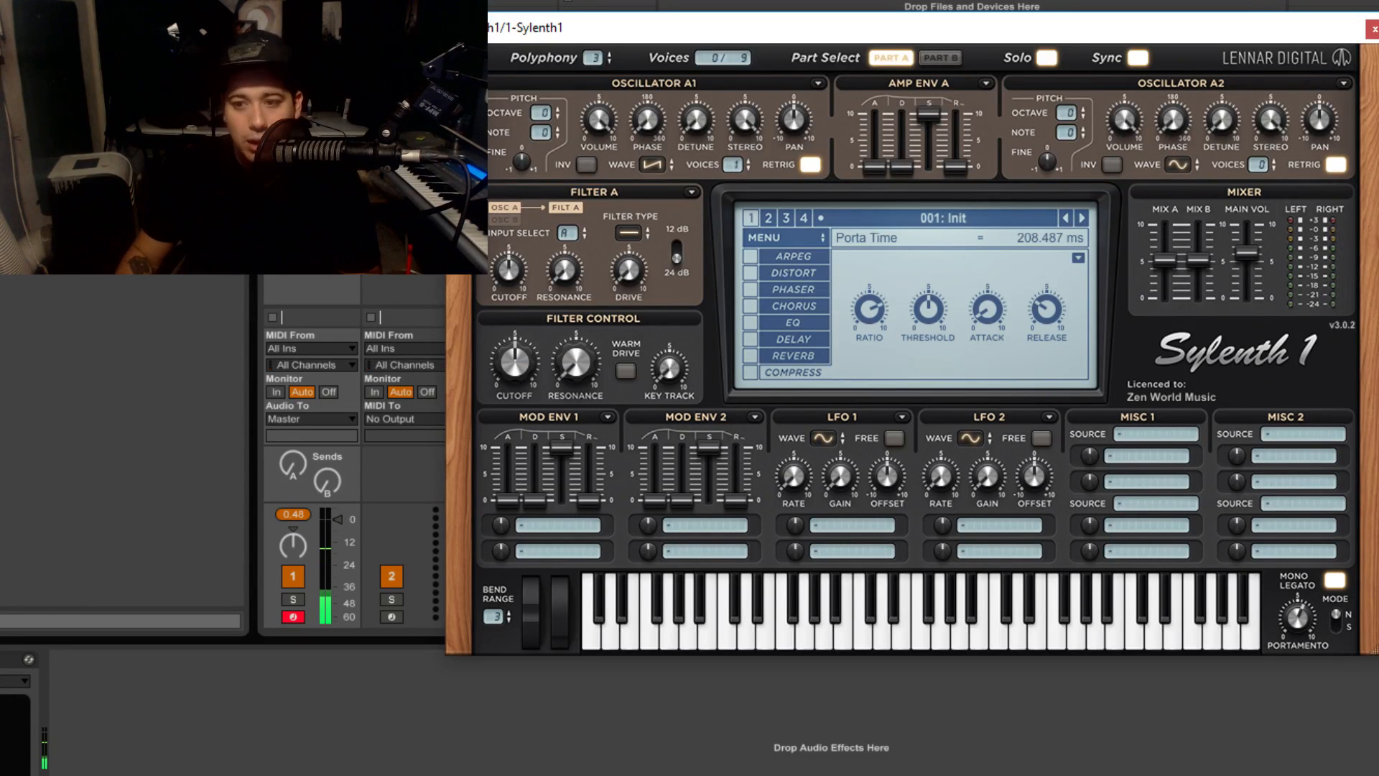
Step: Set the portamento time to 30.720 ms in Slide mode, return the mode to Normal and switch Mono Legato off
left_click(1336, 621)
left_click_drag(1300, 619, 1287, 641)
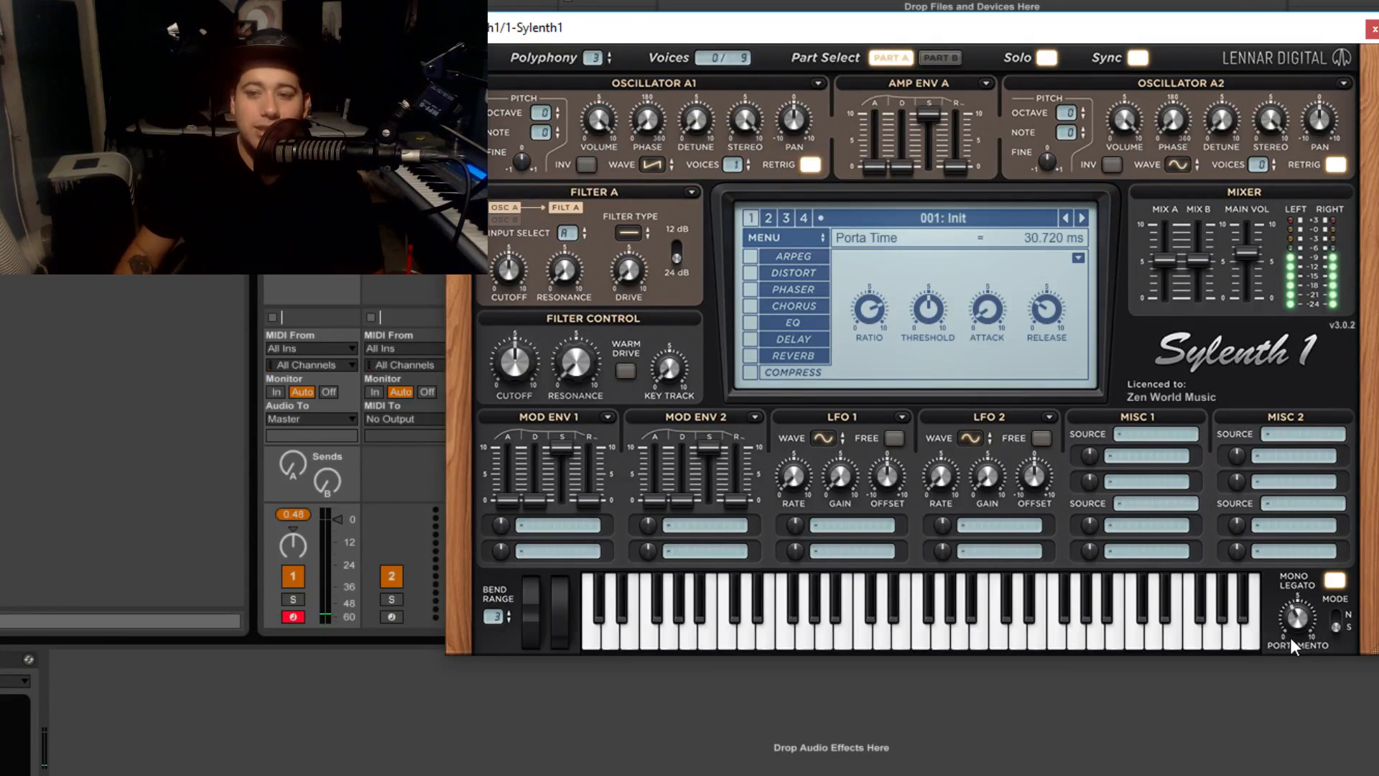
left_click(1338, 624)
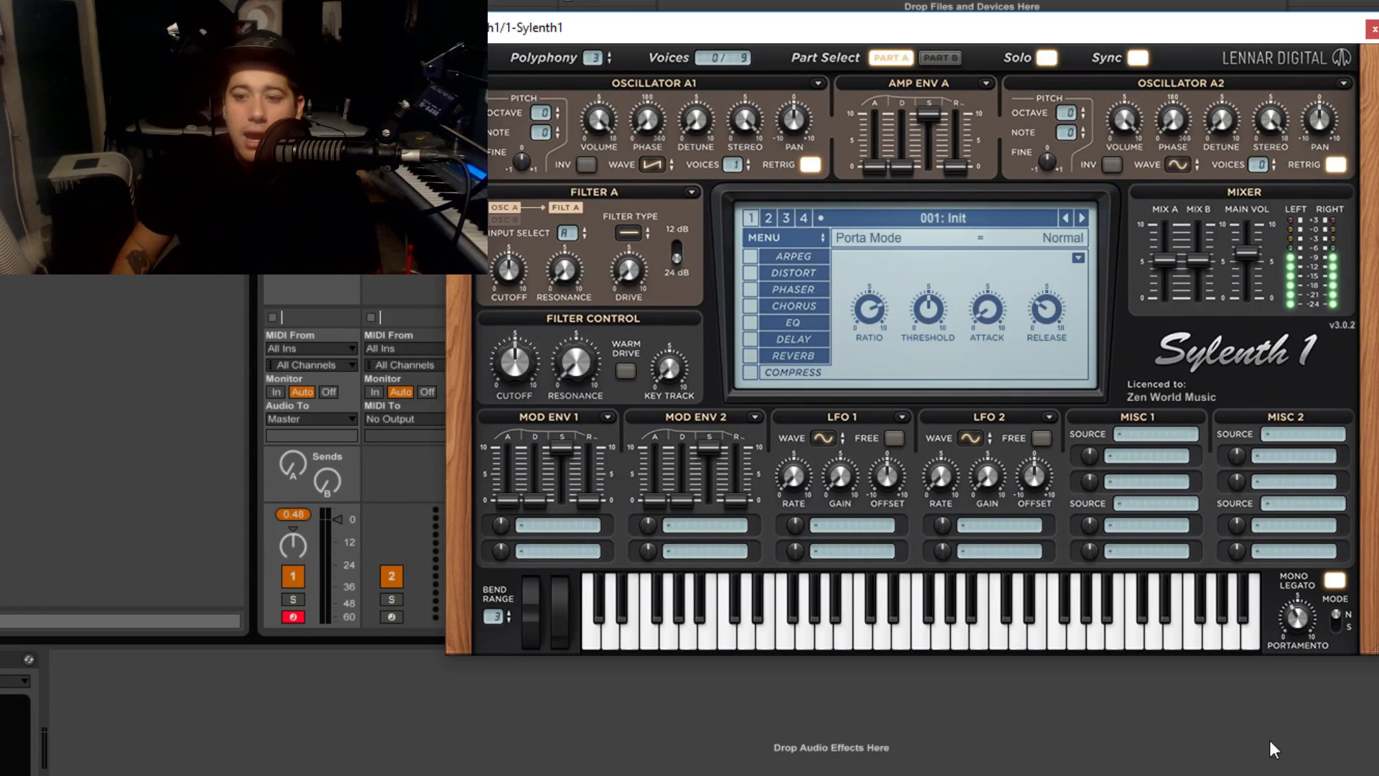
left_click(1337, 581)
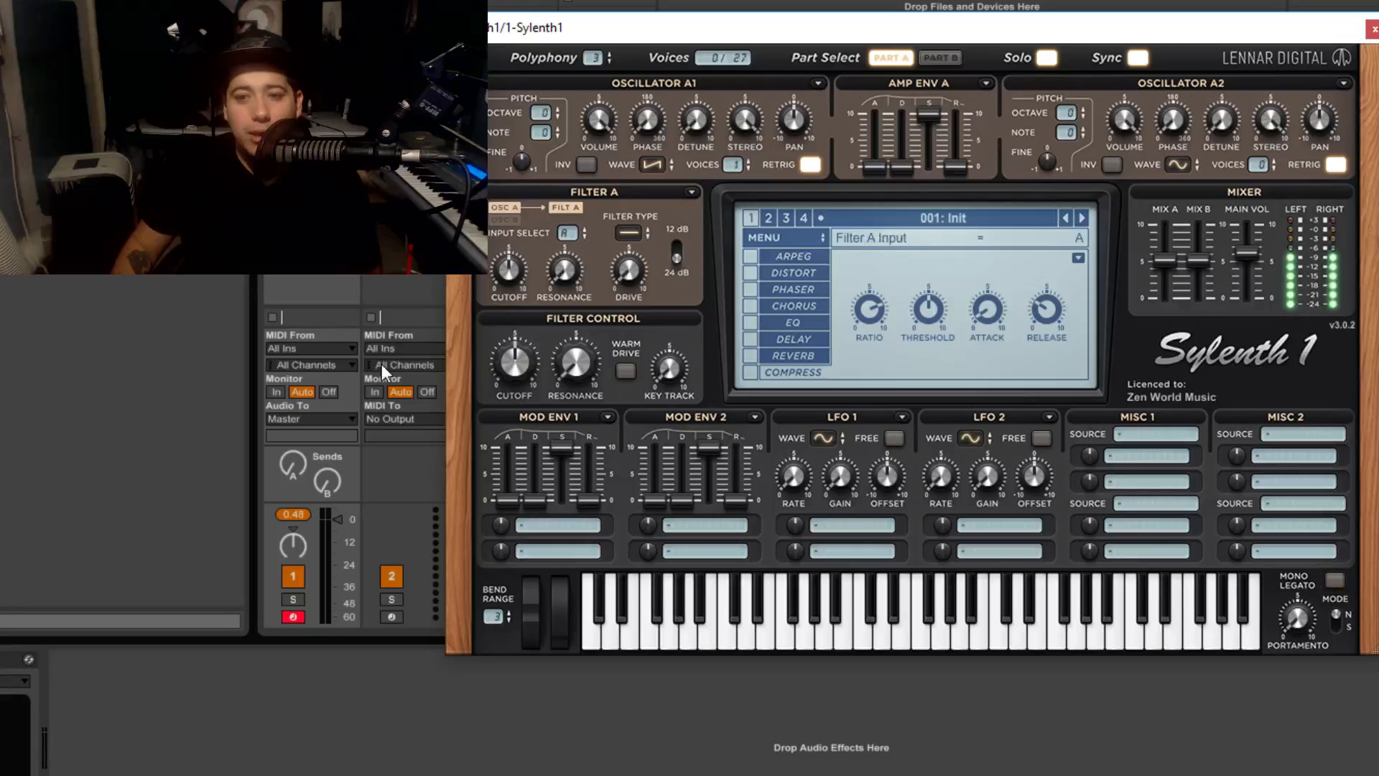